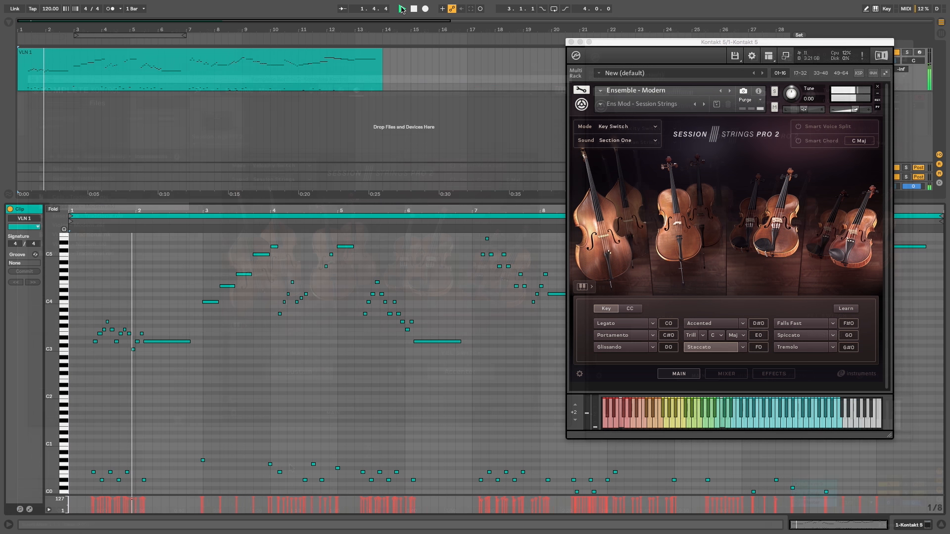
# - Play back the VLN 1 clip through the Ensemble - Modern key-switch instrument
pyautogui.click(401, 8)
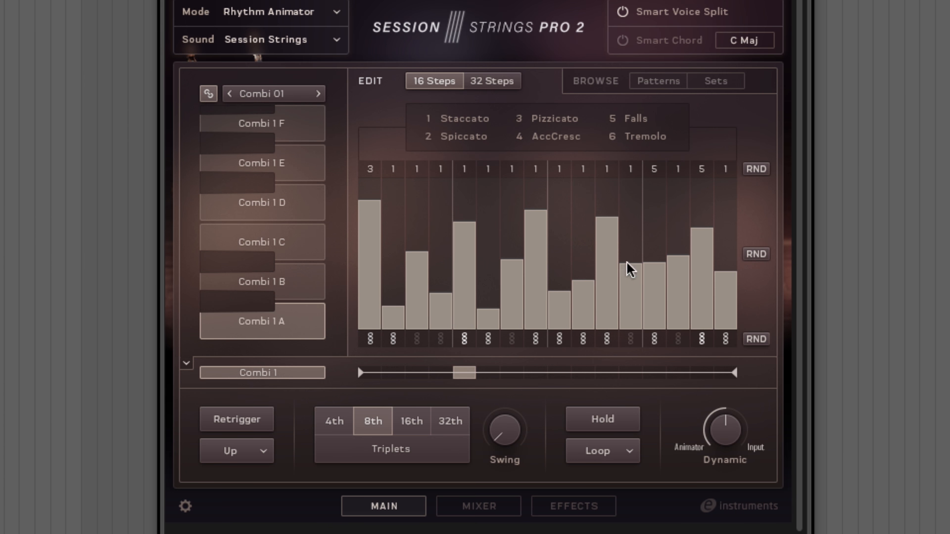
# - In the Combi 1A rhythm pattern, lower the velocity of step 12 and raise the velocity of step 14 to 94
pyautogui.moveTo(628, 285); pyautogui.dragTo(629, 297)
pyautogui.moveTo(679, 261); pyautogui.dragTo(684, 214)
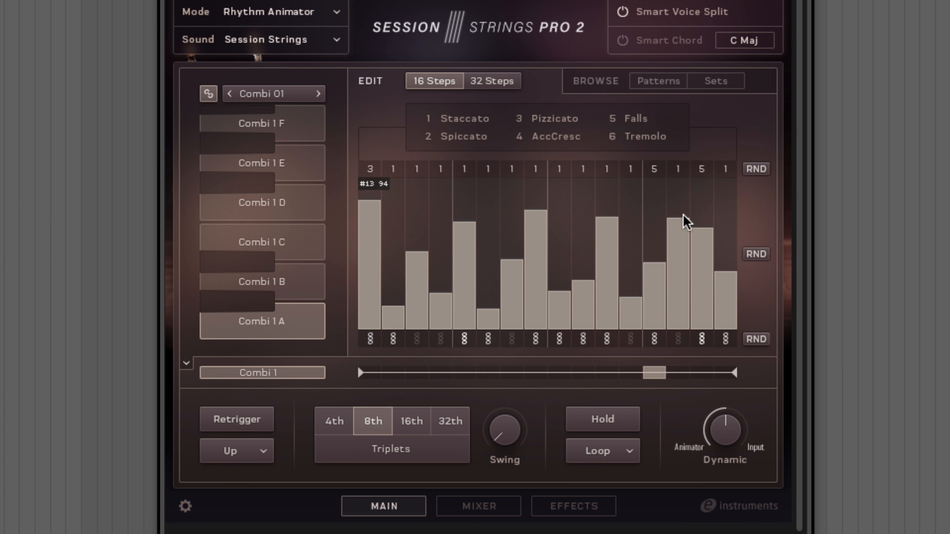
# - Turn on the link switches beneath steps 3 and 7 and turn off those beneath steps 1, 2, 5, 6, 8, 9 and 10
pyautogui.click(370, 339)
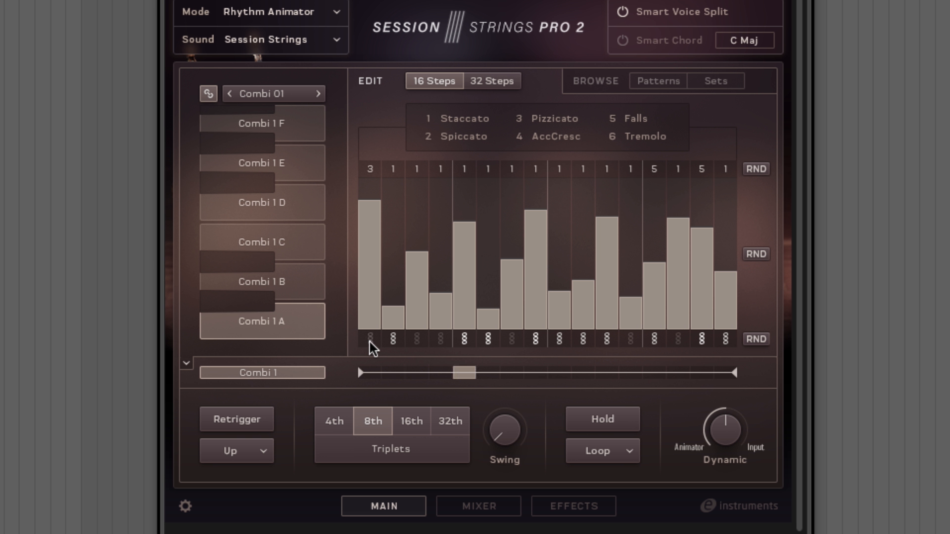
pyautogui.click(393, 339)
pyautogui.click(464, 339)
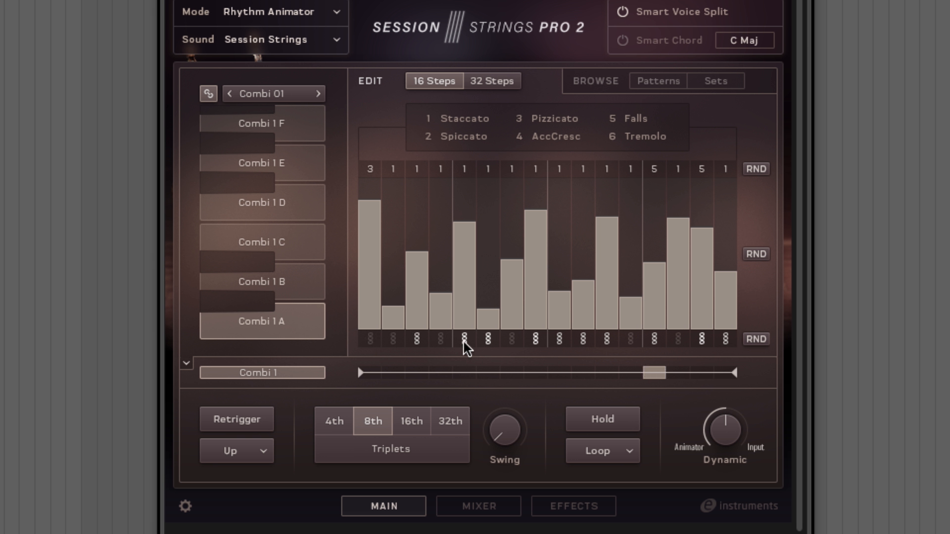
pyautogui.click(488, 339)
pyautogui.click(511, 339)
pyautogui.click(534, 339)
pyautogui.click(560, 341)
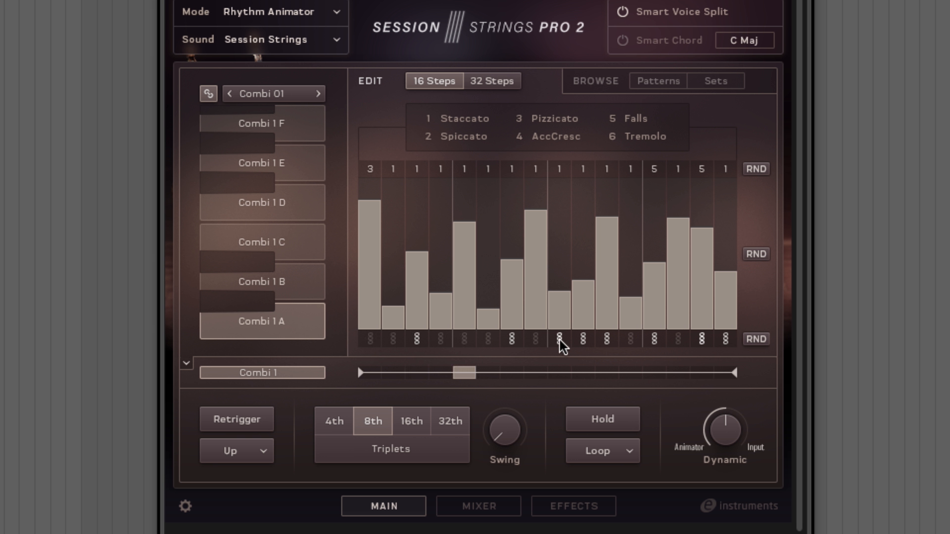
pyautogui.click(584, 340)
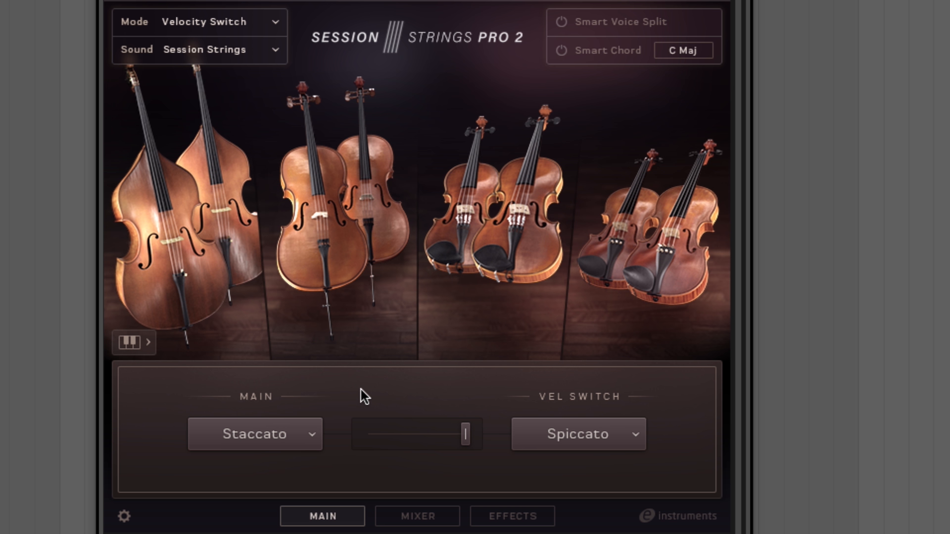
# - Narrow the active ensemble players to Bass 2, Cello 1, Viola 1 and Violin 2
pyautogui.moveTo(184, 236)
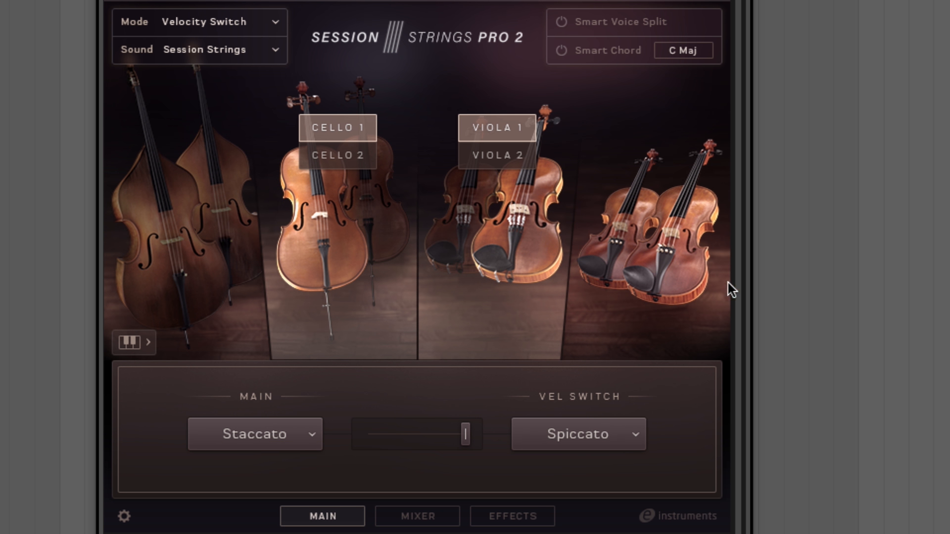
pyautogui.moveTo(684, 200)
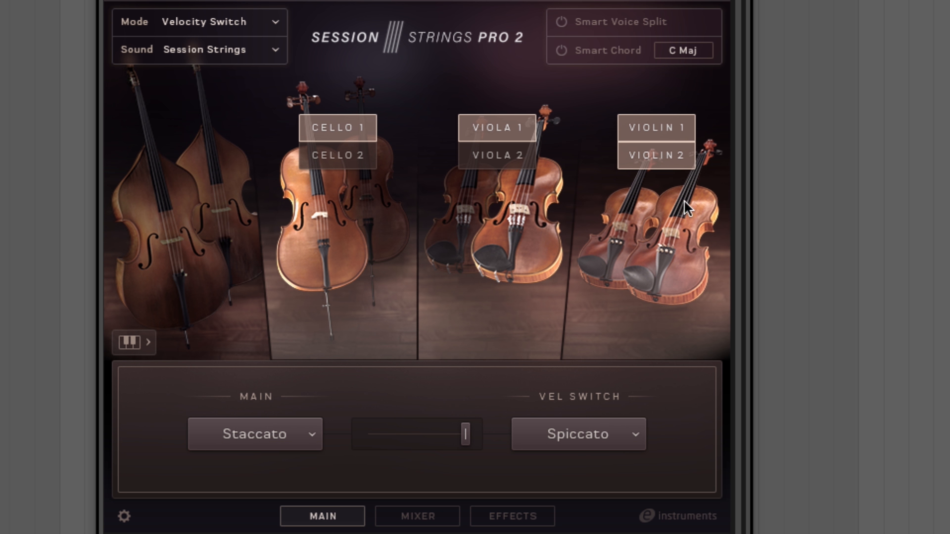
pyautogui.click(675, 162)
pyautogui.click(669, 132)
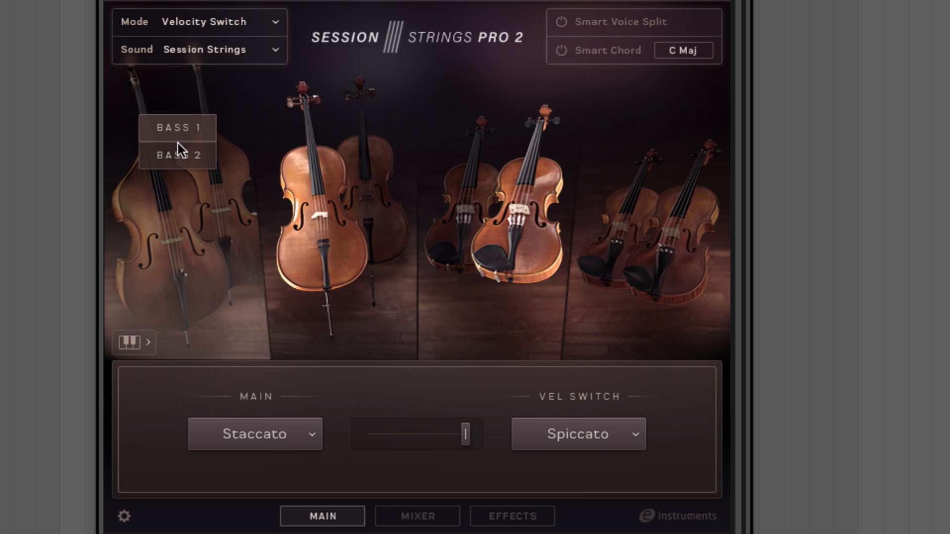
pyautogui.click(177, 155)
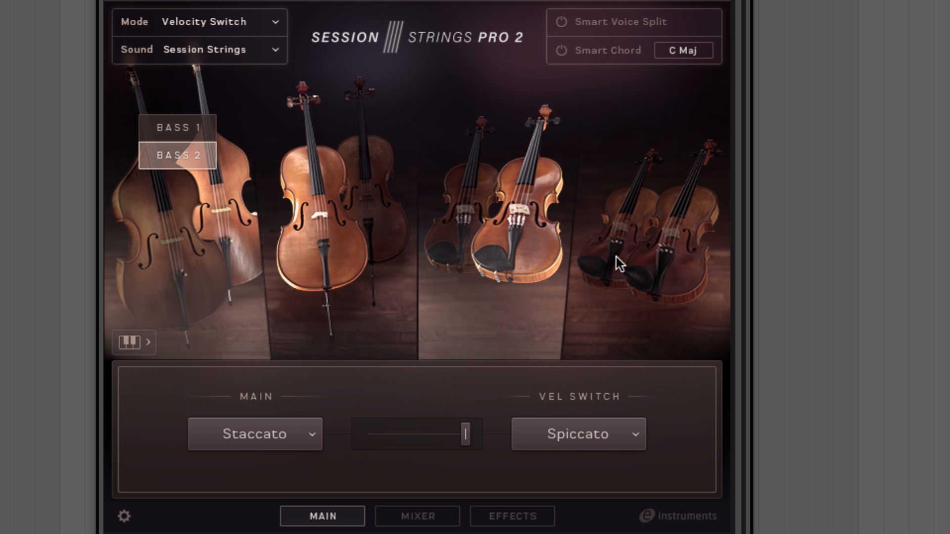
pyautogui.click(645, 163)
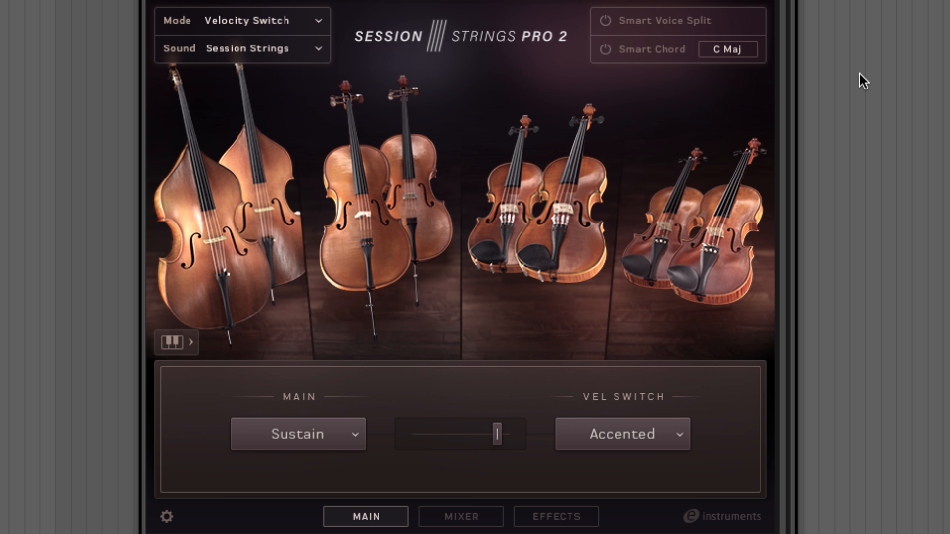
# - Look over the instrument's mixer and effects pages, and return to the main page
pyautogui.click(448, 523)
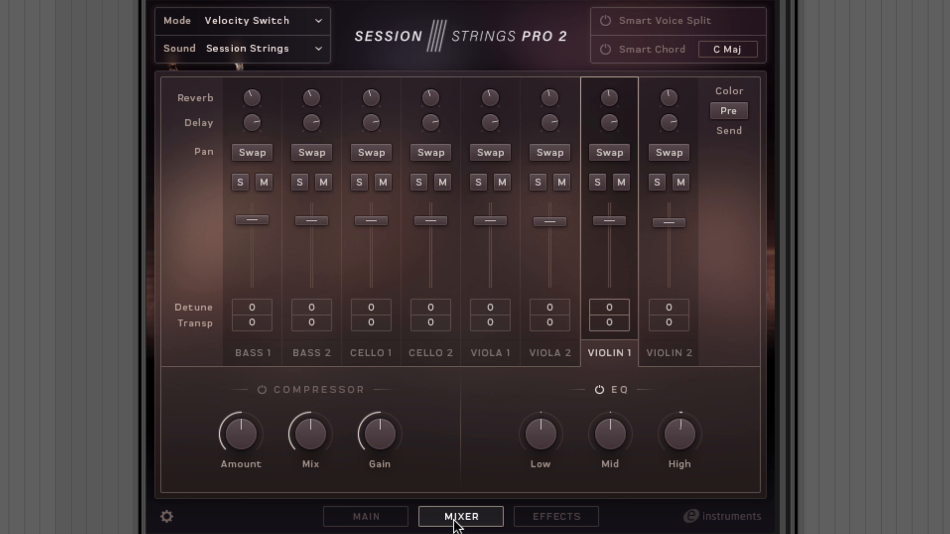
pyautogui.click(568, 519)
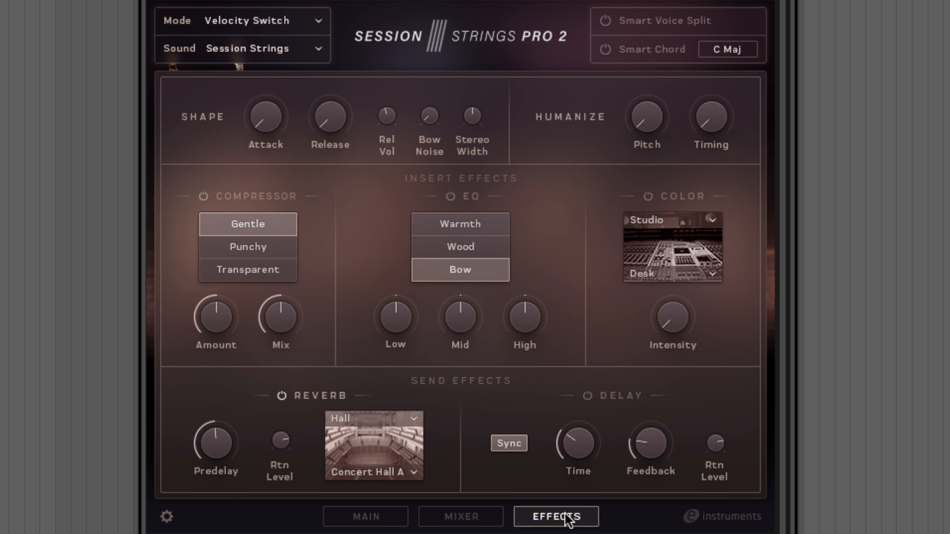
pyautogui.click(380, 517)
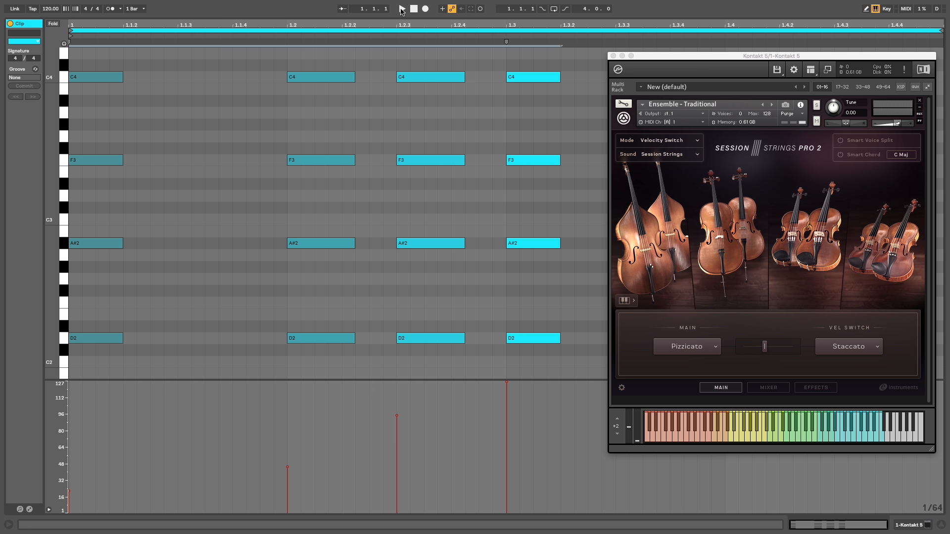
# - While playing the chord clip, set the velocity-switch articulation to Spiccato and lower the velocity threshold between Pizzicato and Spiccato
pyautogui.click(402, 9)
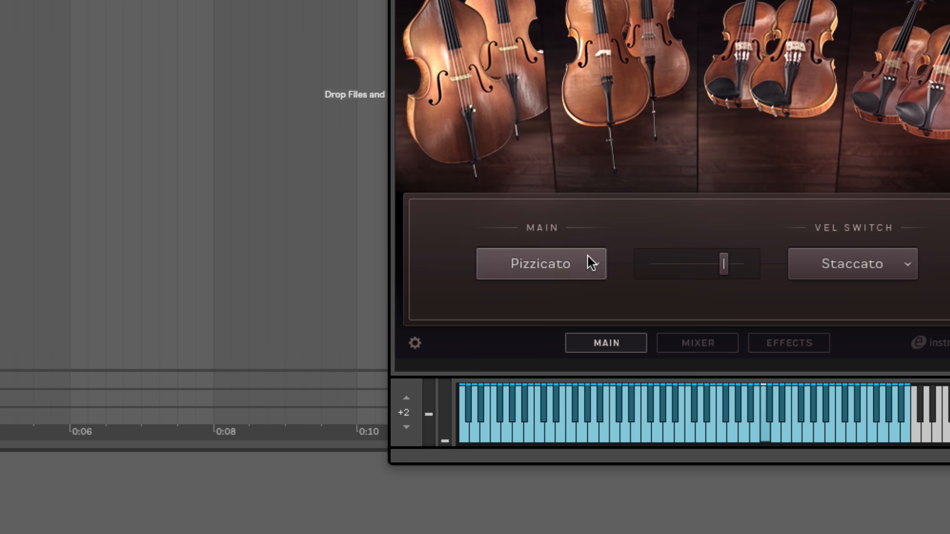
pyautogui.click(713, 346)
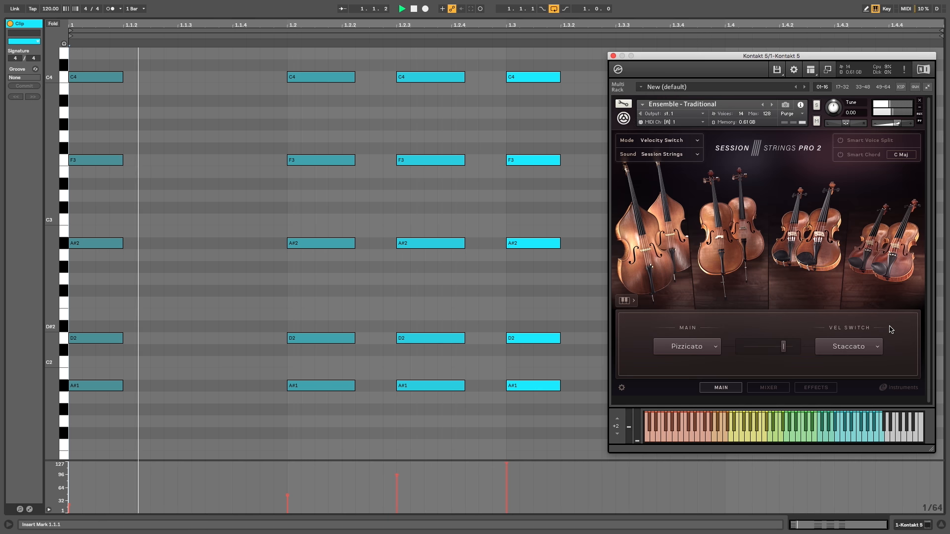
pyautogui.click(853, 345)
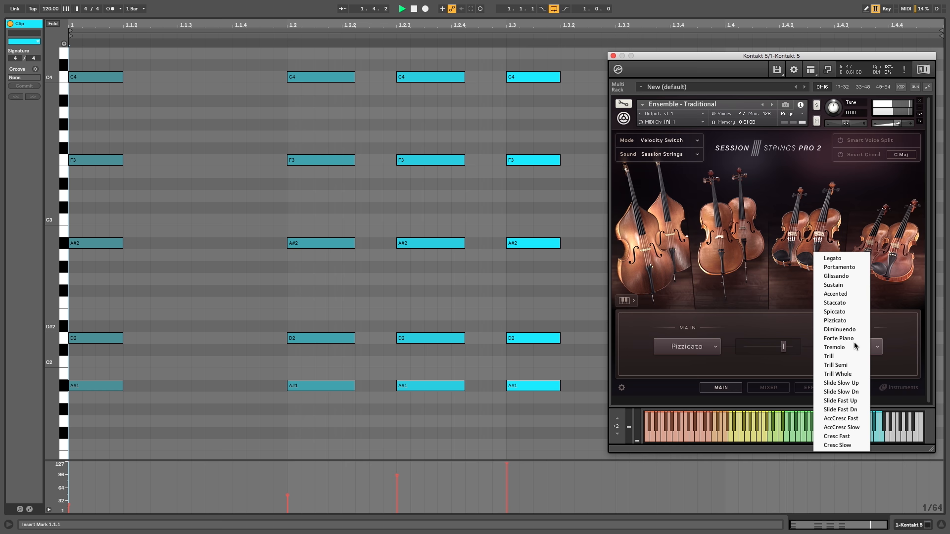
pyautogui.click(845, 311)
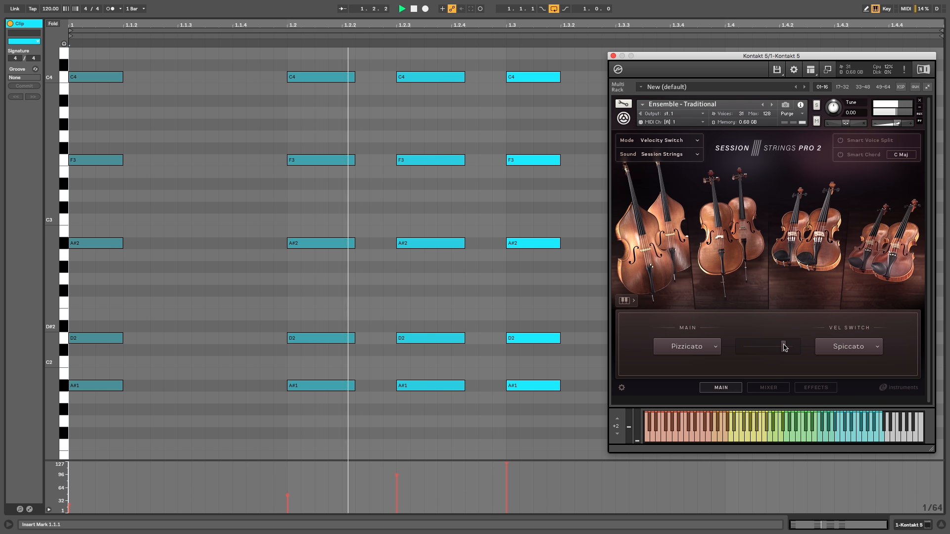
pyautogui.moveTo(780, 347); pyautogui.dragTo(750, 350)
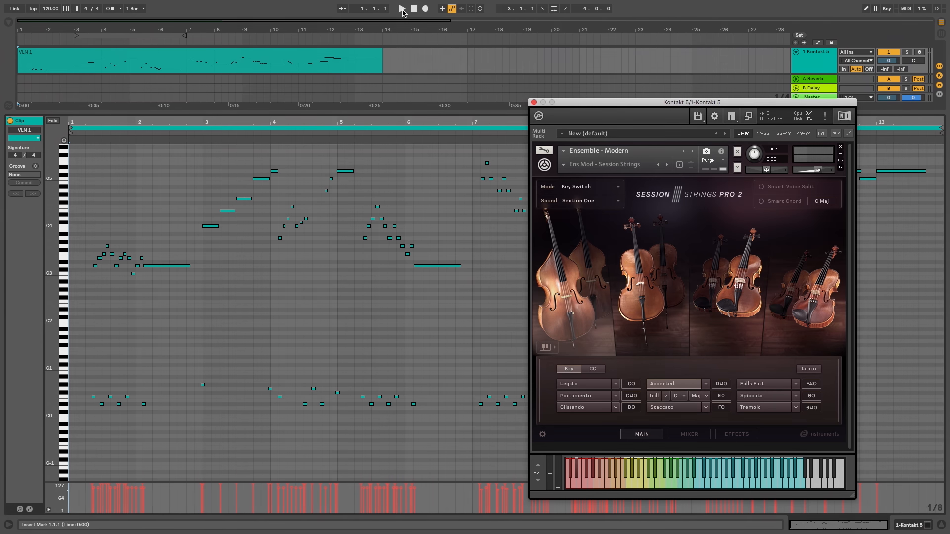
# - Play the VLN 1 clip from the start with the Section One key-switch sound
pyautogui.click(402, 10)
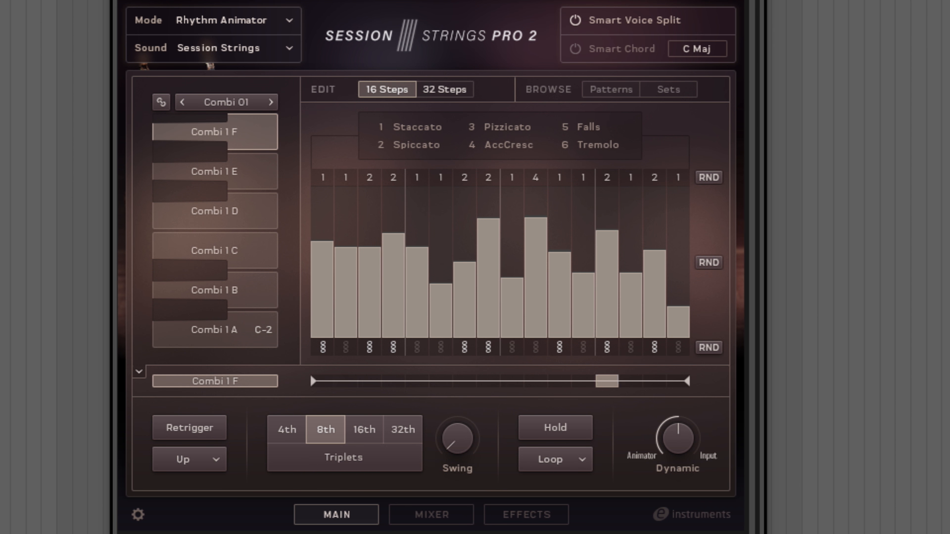
# - In the Combi 1F pattern, set step 1's articulation to 3 (Pizzicato) and step 6's to 5 (Falls)
pyautogui.click(322, 177)
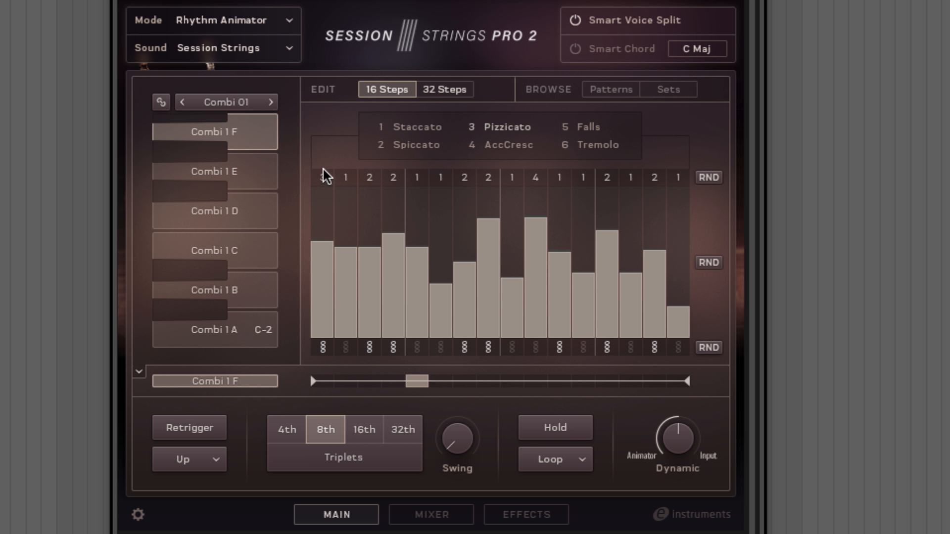
pyautogui.click(322, 177)
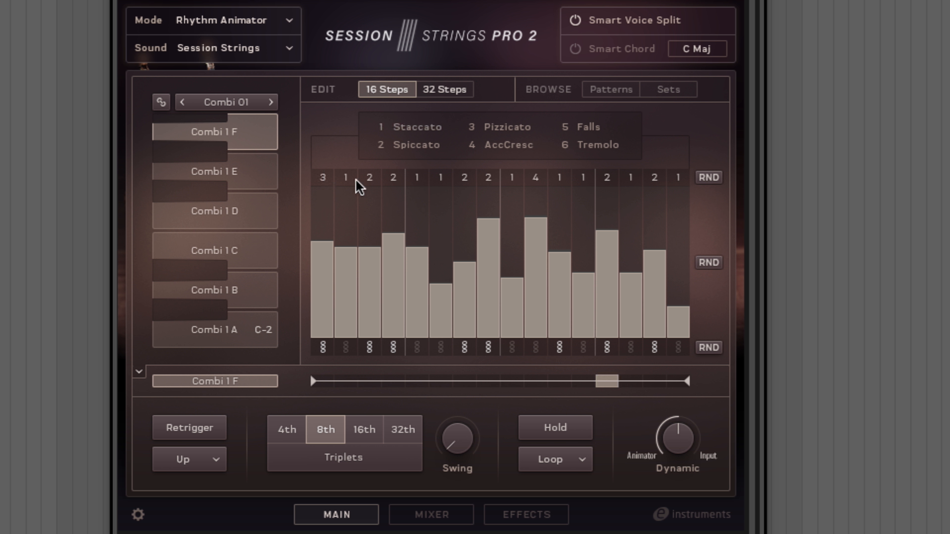
pyautogui.click(440, 178)
pyautogui.click(440, 178)
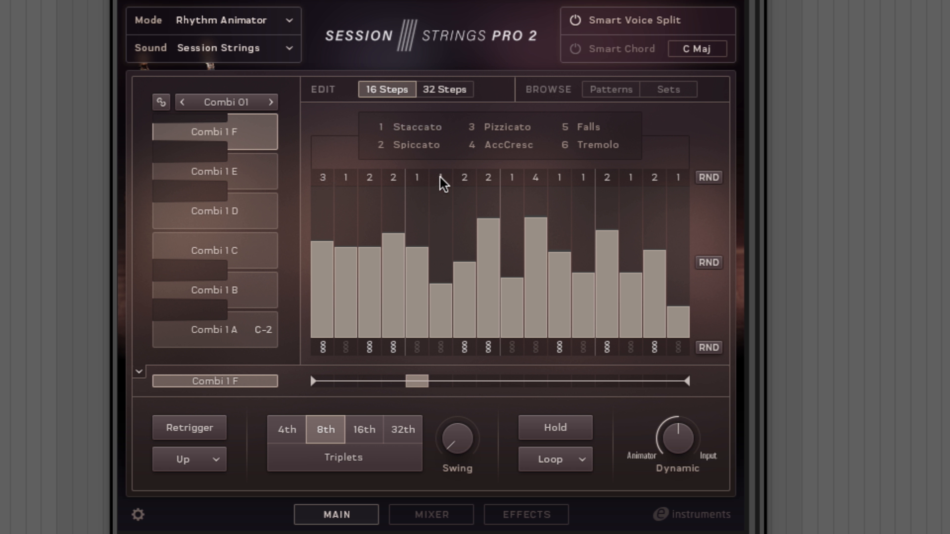
pyautogui.click(440, 179)
pyautogui.click(440, 179)
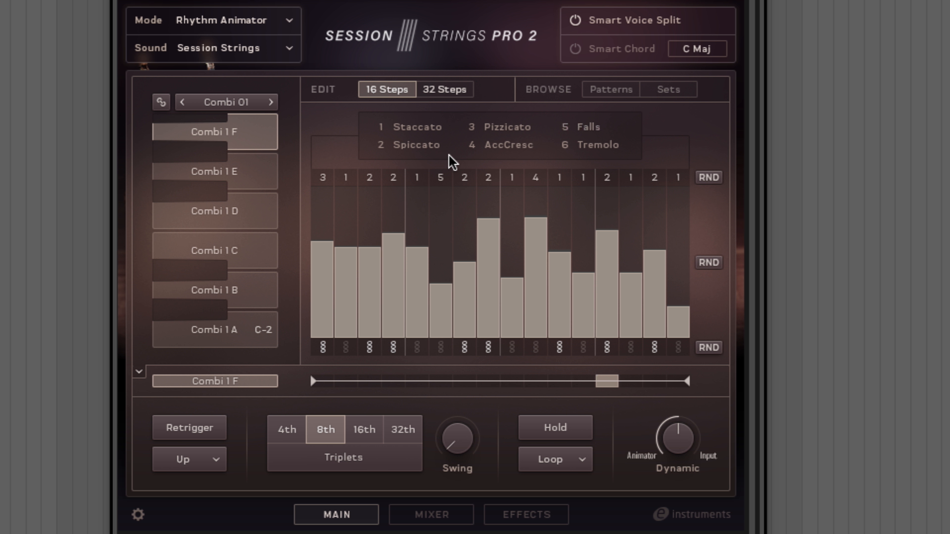
# - Lower the velocities of steps 3, 8, 11 and 13 (step 13 to 19), raise step 16's, and set steps 13 to 15 to articulation 1
pyautogui.click(368, 300)
pyautogui.click(369, 310)
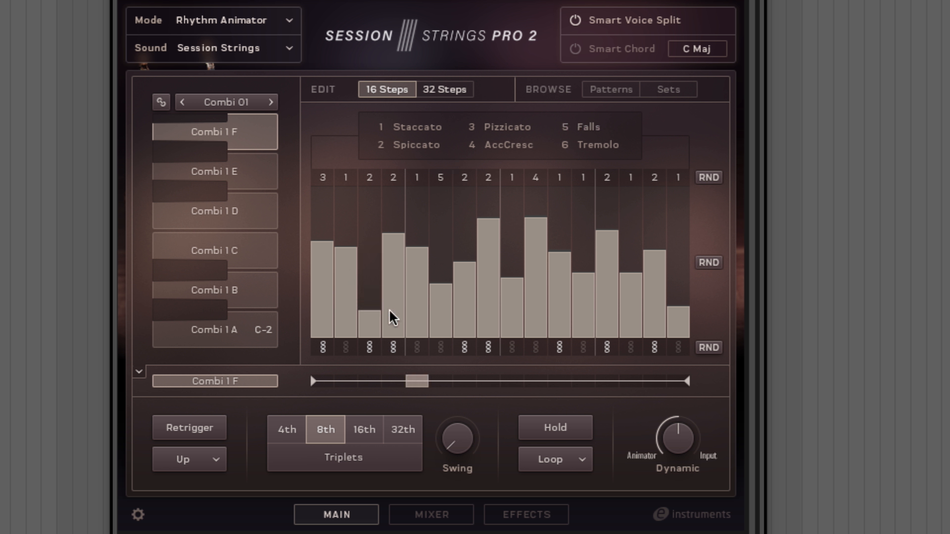
pyautogui.click(486, 320)
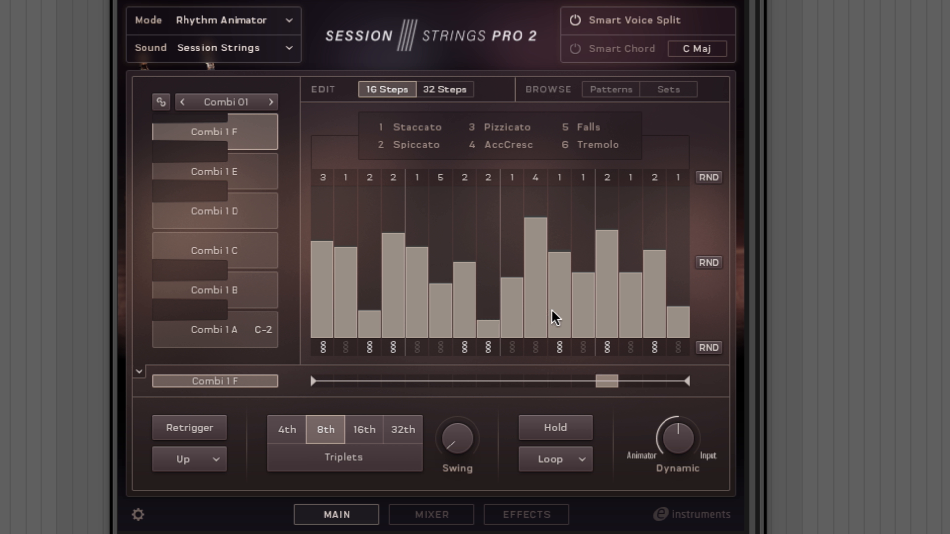
pyautogui.click(560, 330)
pyautogui.click(610, 301)
pyautogui.moveTo(609, 298); pyautogui.dragTo(610, 315)
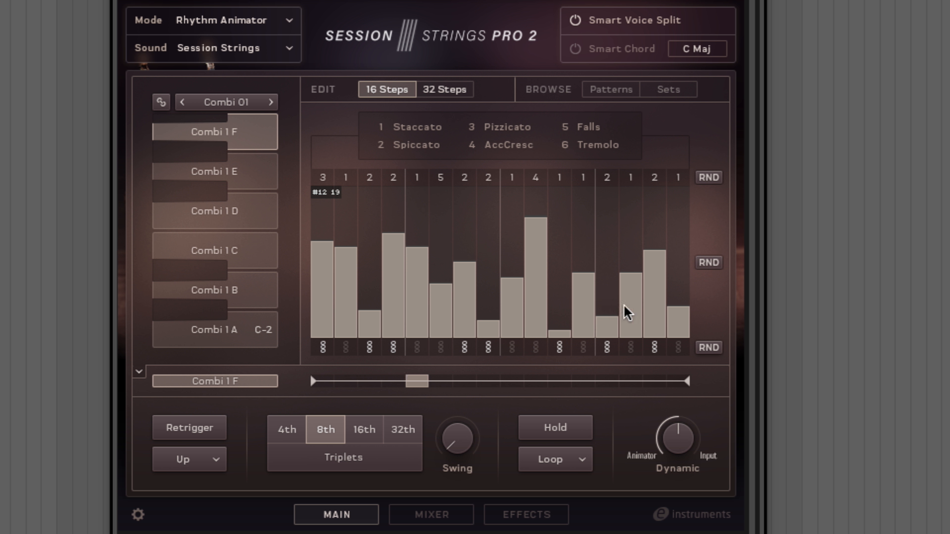
pyautogui.moveTo(655, 251)
pyautogui.mouseDown()
pyautogui.moveTo(661, 217)
pyautogui.moveTo(662, 249)
pyautogui.mouseUp()
pyautogui.moveTo(681, 285); pyautogui.dragTo(678, 197)
pyautogui.moveTo(610, 176)
pyautogui.mouseDown()
pyautogui.moveTo(611, 190)
pyautogui.moveTo(612, 181)
pyautogui.moveTo(654, 184)
pyautogui.mouseUp()
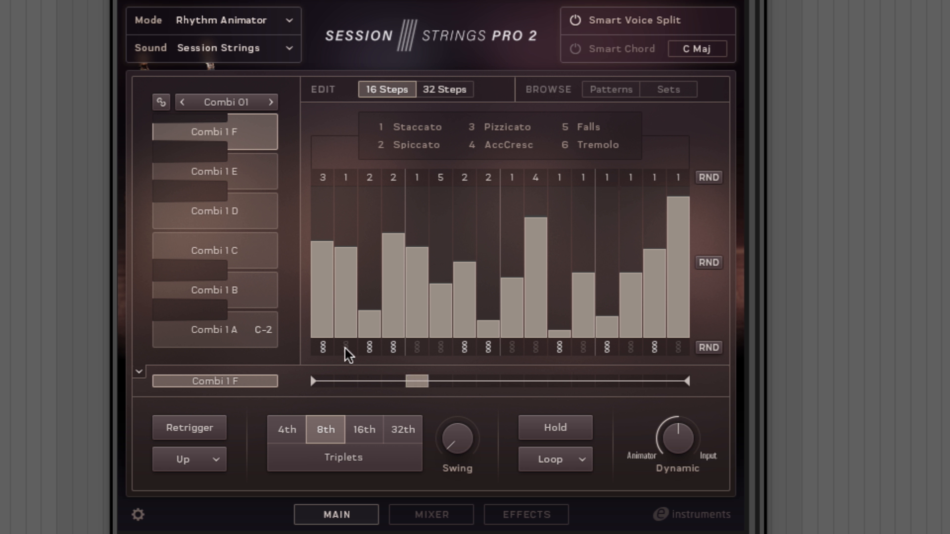
# - Turn on the link switches beneath steps 2, 5, 6, 10 and 14 and turn off those beneath steps 3, 4, 7, 8, 11 and 13
pyautogui.click(370, 349)
pyautogui.click(392, 350)
pyautogui.click(417, 349)
pyautogui.click(440, 349)
pyautogui.click(465, 350)
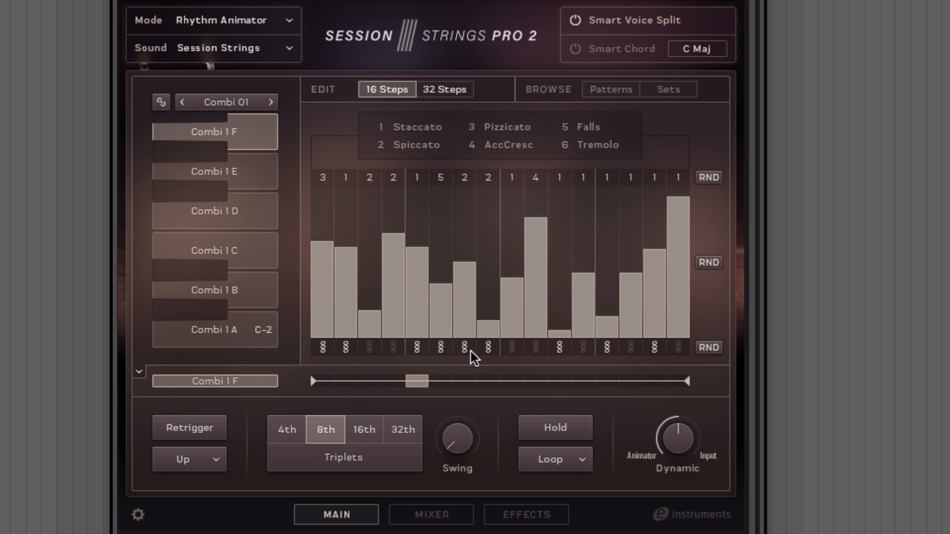
pyautogui.click(487, 350)
pyautogui.click(535, 348)
pyautogui.click(559, 348)
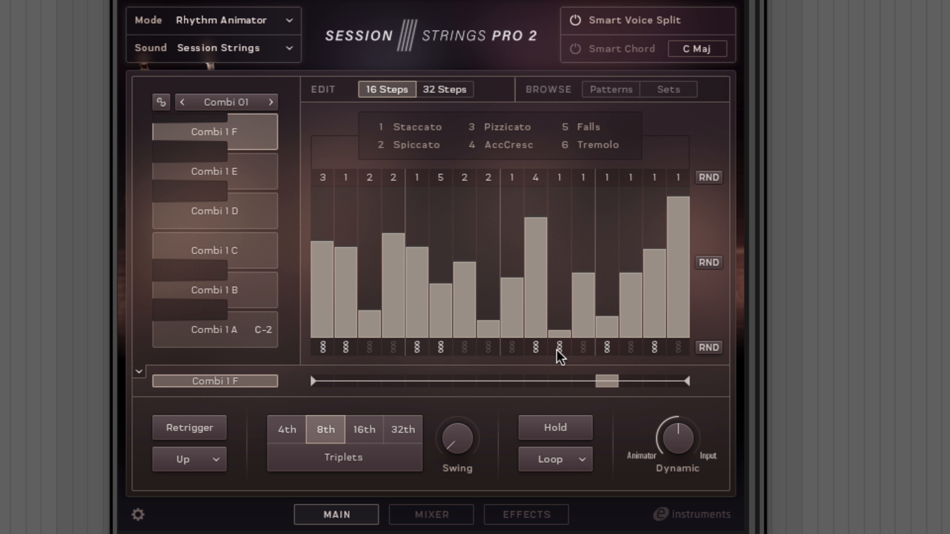
pyautogui.click(607, 348)
pyautogui.click(630, 348)
# - Randomize the articulations, velocities and link switches of the Combi 1F pattern
pyautogui.click(707, 180)
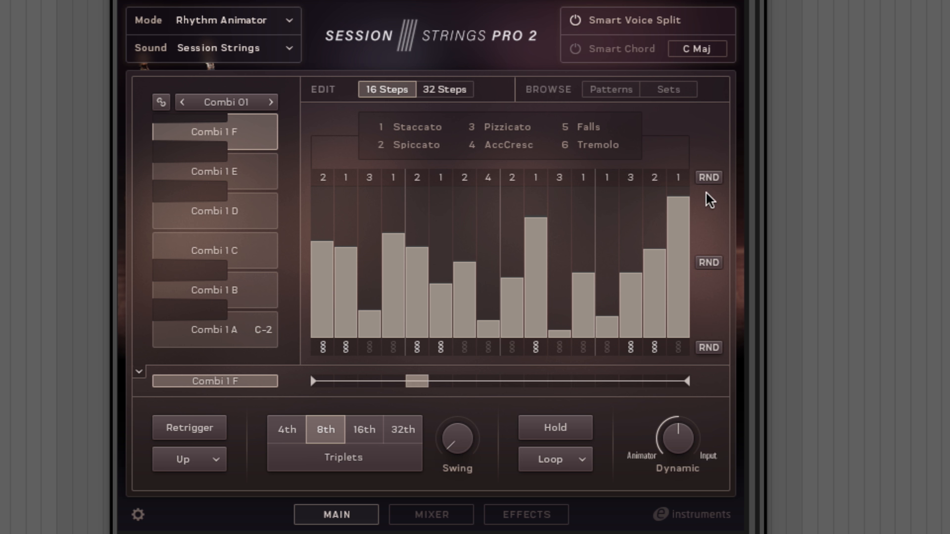
pyautogui.click(709, 258)
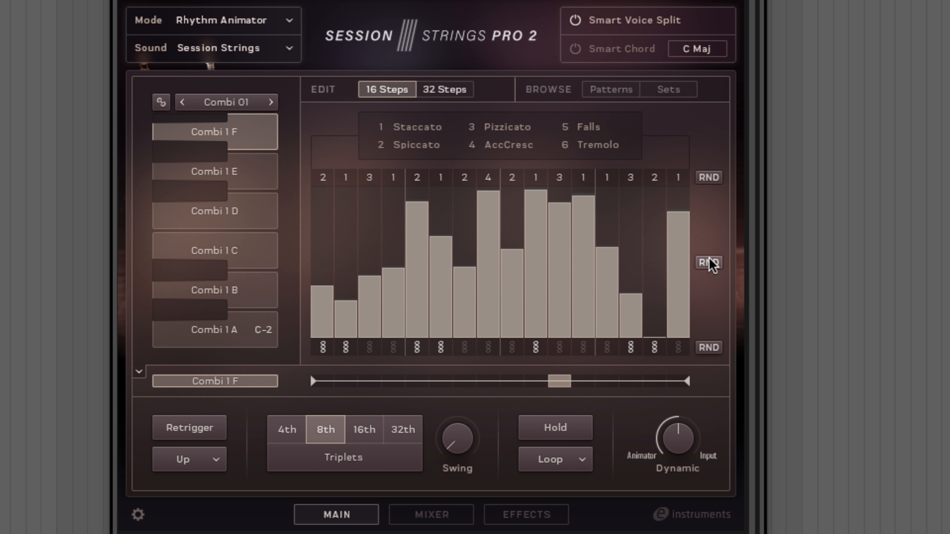
pyautogui.click(710, 348)
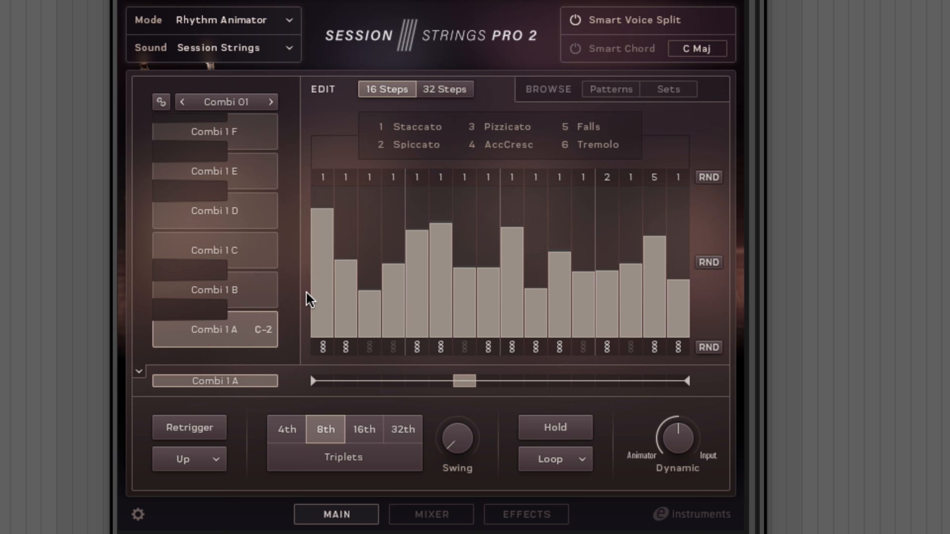
# - Audition the Combi 1B and Combi 1C variations of the Combi 01 set
pyautogui.click(258, 297)
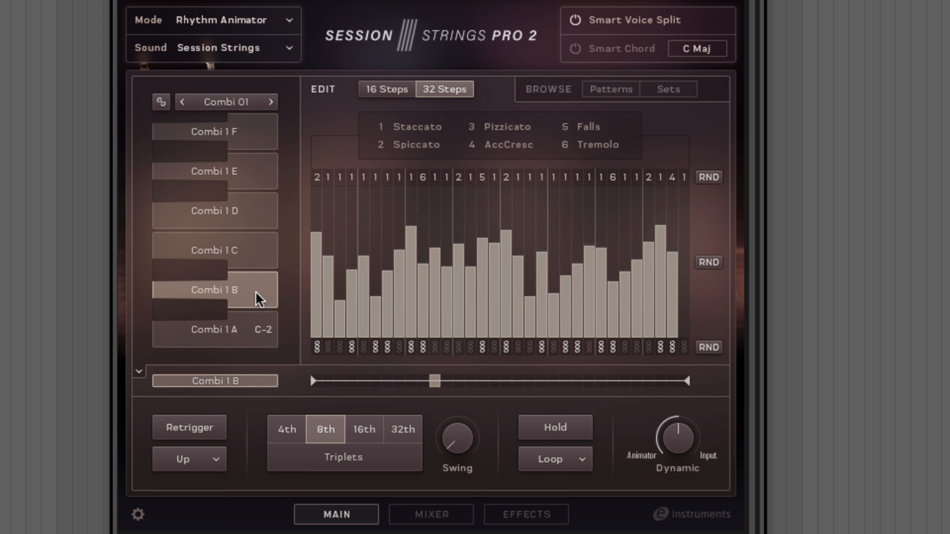
pyautogui.click(256, 254)
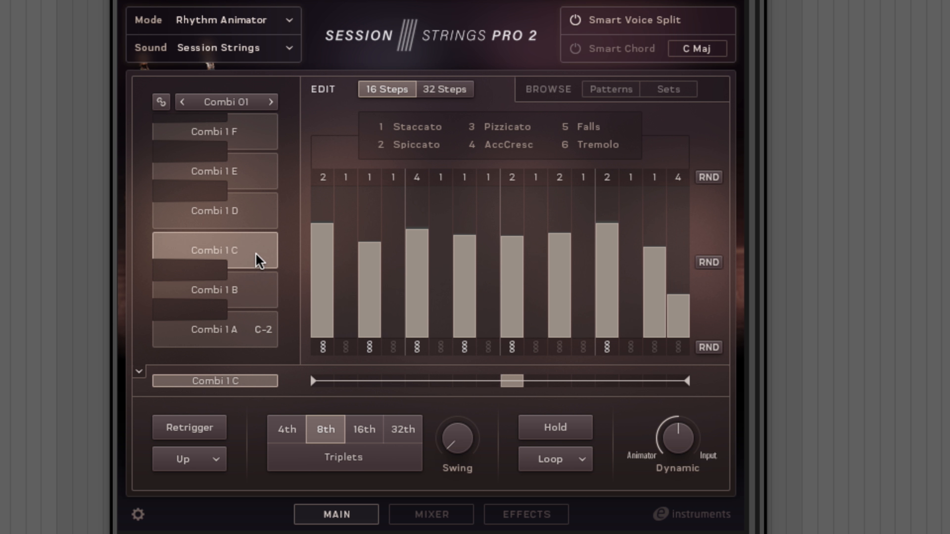
# - Audition the Combi 1D and Combi 1E variations and switch to Combi 1F
pyautogui.click(266, 198)
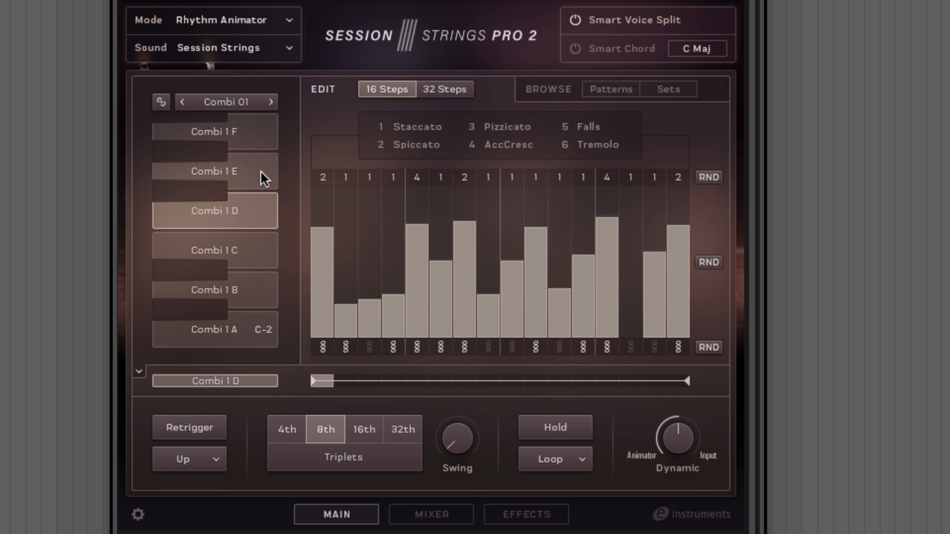
pyautogui.click(260, 174)
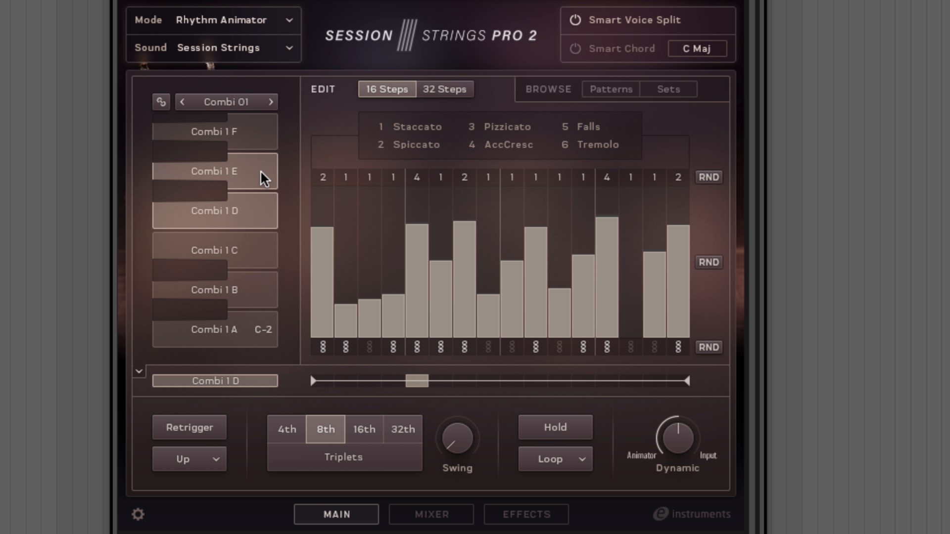
pyautogui.click(266, 141)
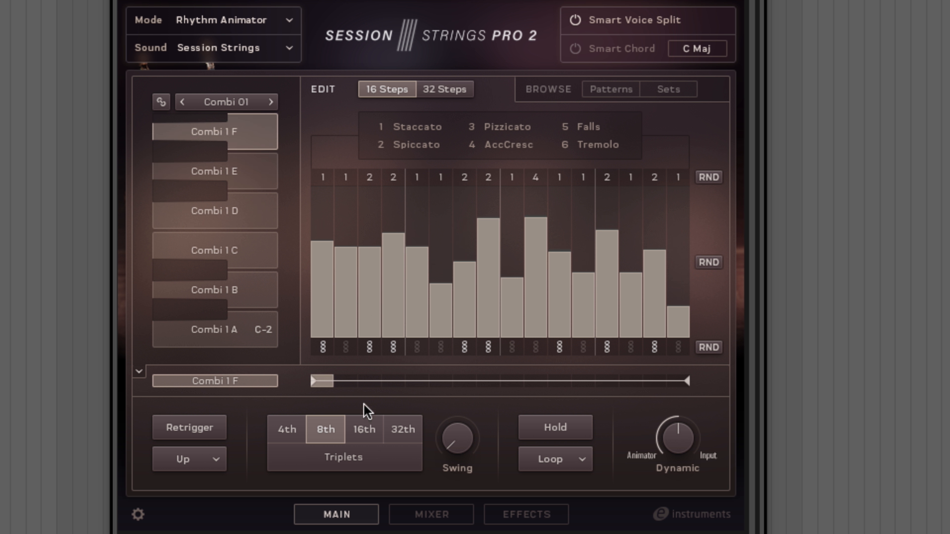
# - Try the 16th and 4th note rates for Combi 1F, raise Swing to maximum, and return the rate to 8th
pyautogui.click(366, 431)
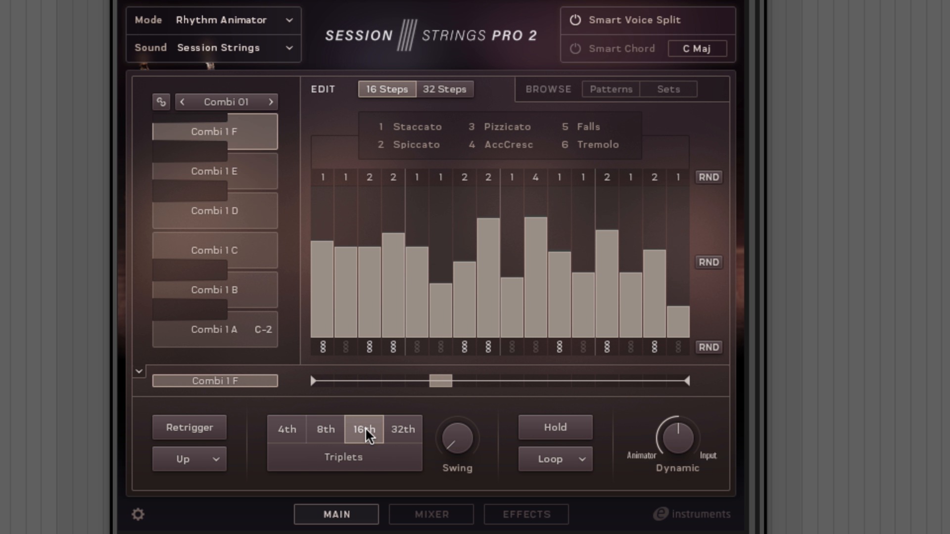
pyautogui.click(292, 433)
pyautogui.moveTo(458, 446); pyautogui.dragTo(431, 237)
pyautogui.click(322, 436)
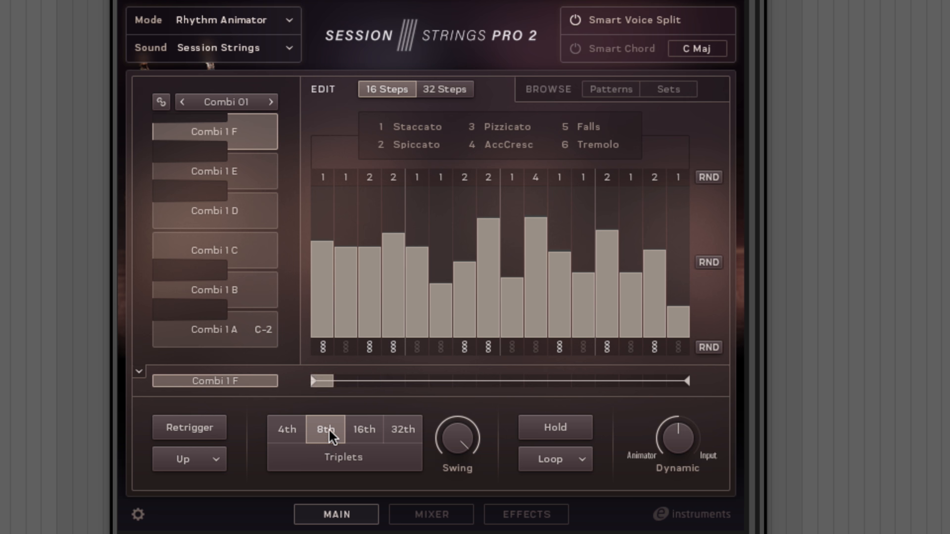
# - Browse the pattern sets, filtering them in turn by Eights, Sixteenth, Triplets, Syncopated, Simple and Odd, and clear each filter again
pyautogui.click(539, 95)
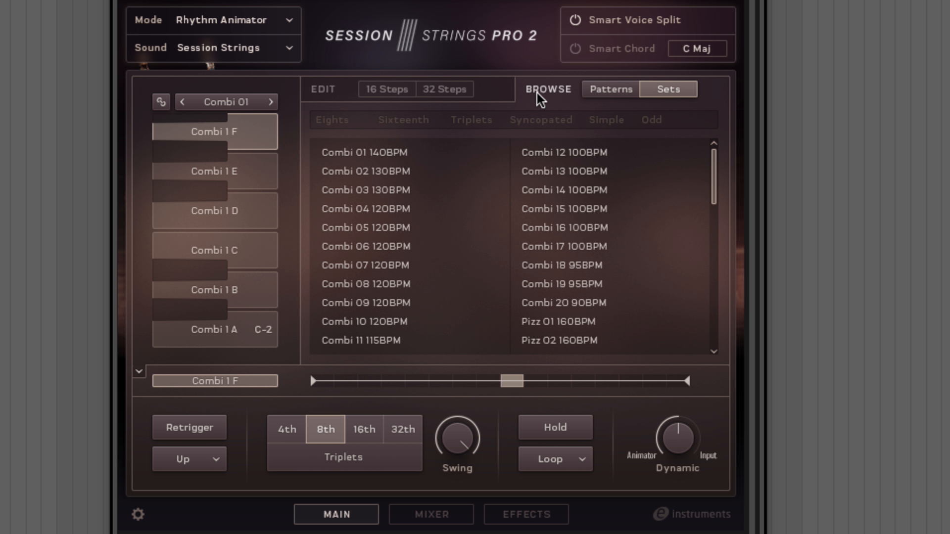
pyautogui.click(329, 124)
pyautogui.click(329, 124)
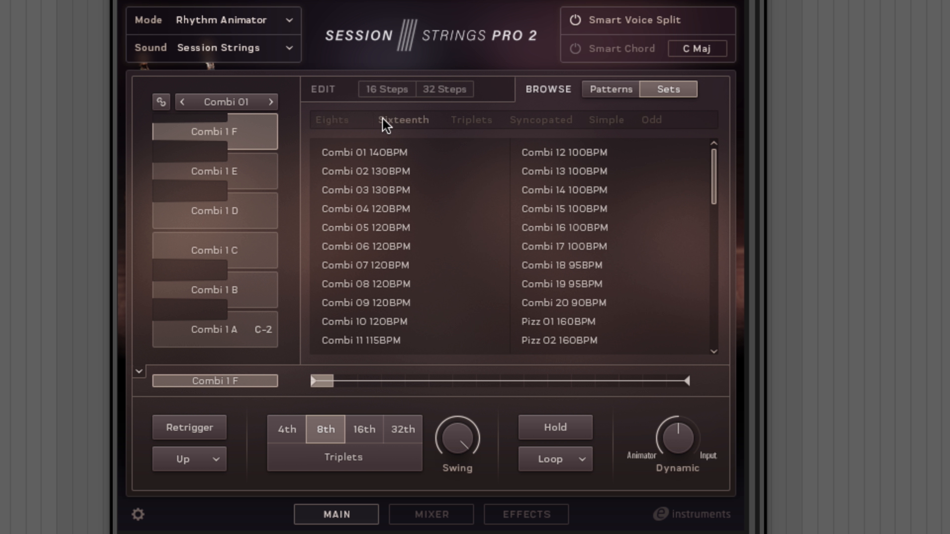
pyautogui.click(396, 121)
pyautogui.click(399, 120)
pyautogui.click(462, 120)
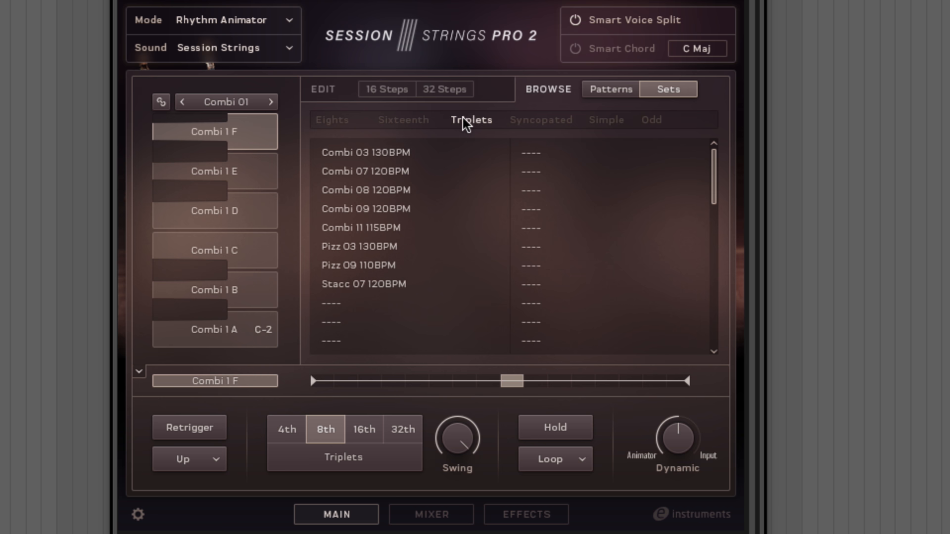
pyautogui.click(471, 120)
pyautogui.click(557, 121)
pyautogui.click(557, 121)
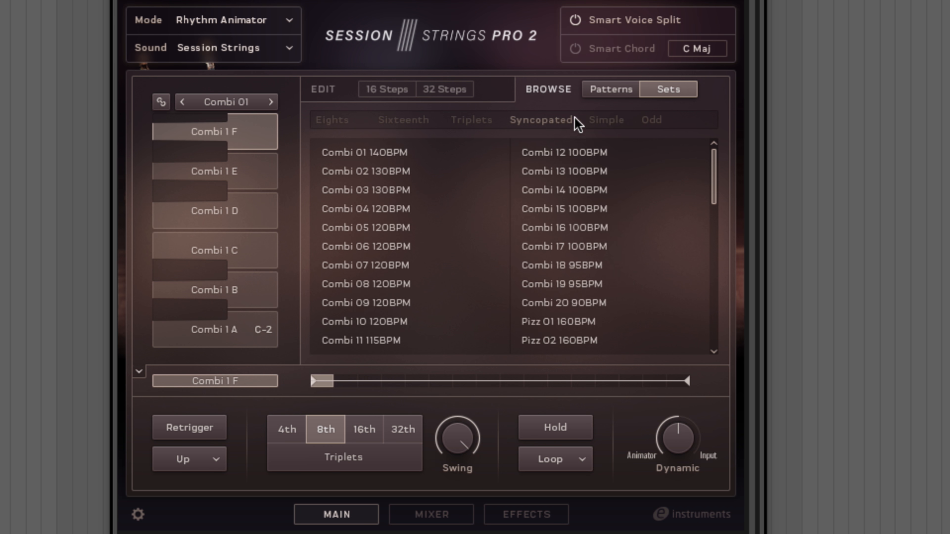
pyautogui.click(607, 119)
pyautogui.click(609, 117)
pyautogui.click(661, 115)
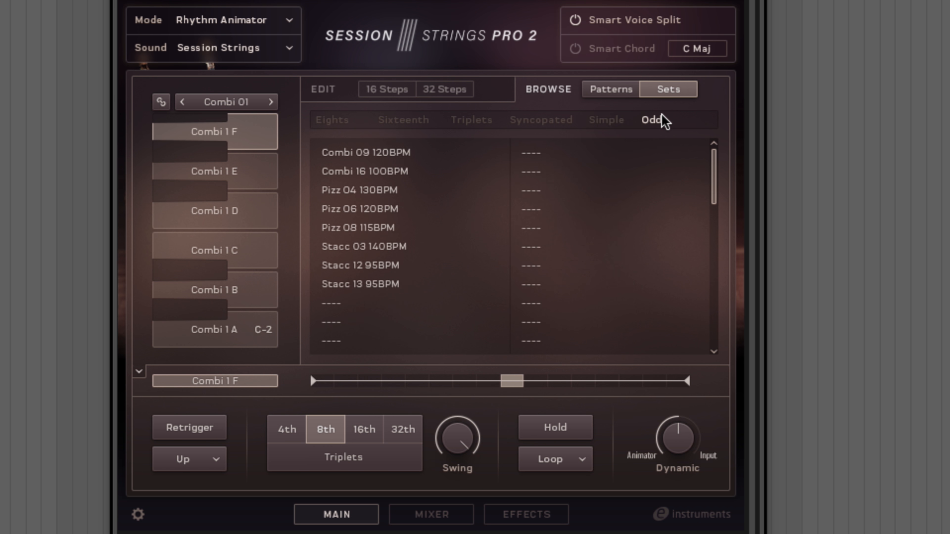
pyautogui.click(661, 116)
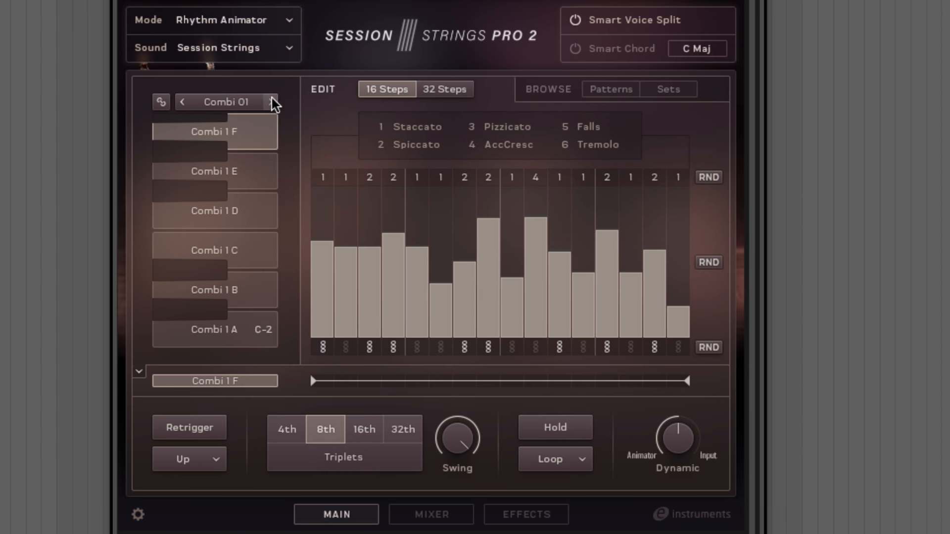
# - Advance from the Combi 01 pattern set to Combi 02
pyautogui.click(373, 175)
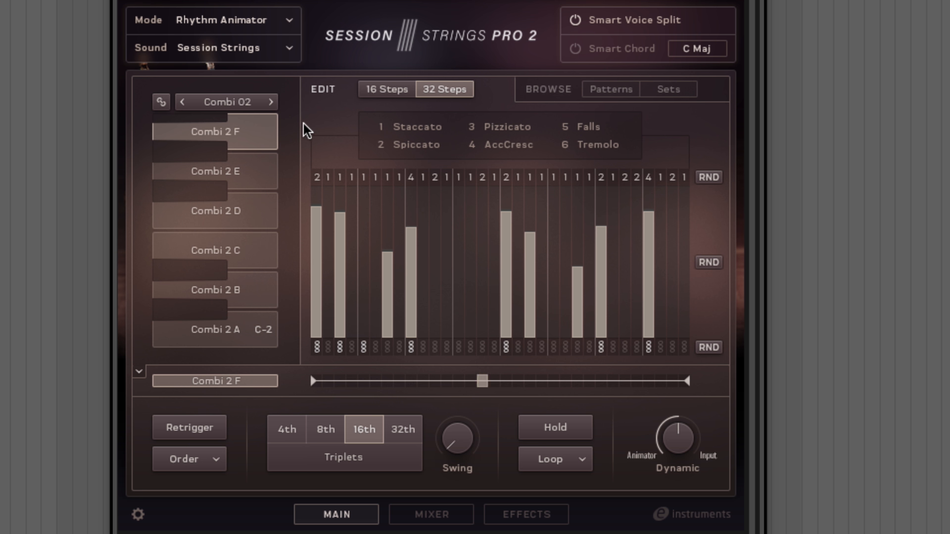
pyautogui.click(270, 101)
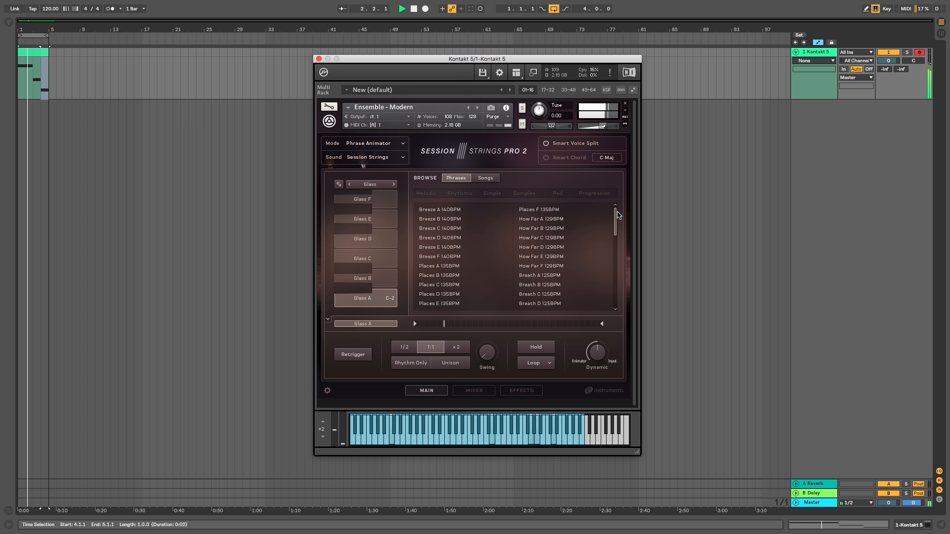
# - Browse the Phrase Animator's phrase list to its end and back, and filter it by Melodic, Rhythmic and Simple
pyautogui.moveTo(617, 215); pyautogui.dragTo(619, 306)
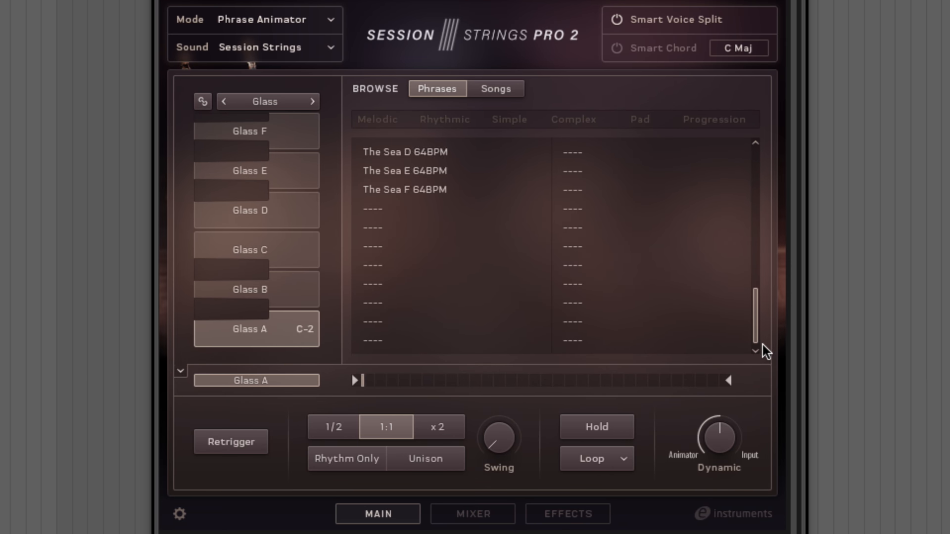
pyautogui.moveTo(762, 345); pyautogui.dragTo(768, 156)
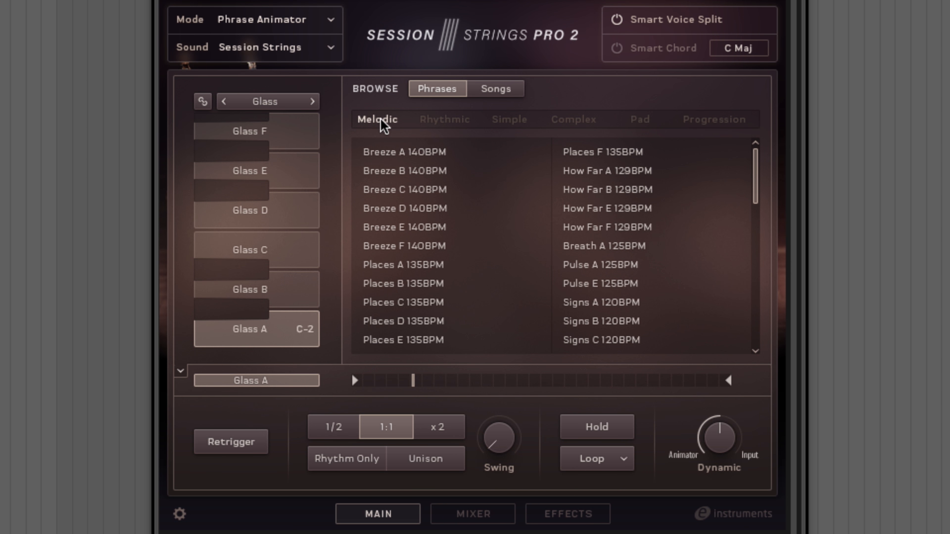
pyautogui.click(446, 120)
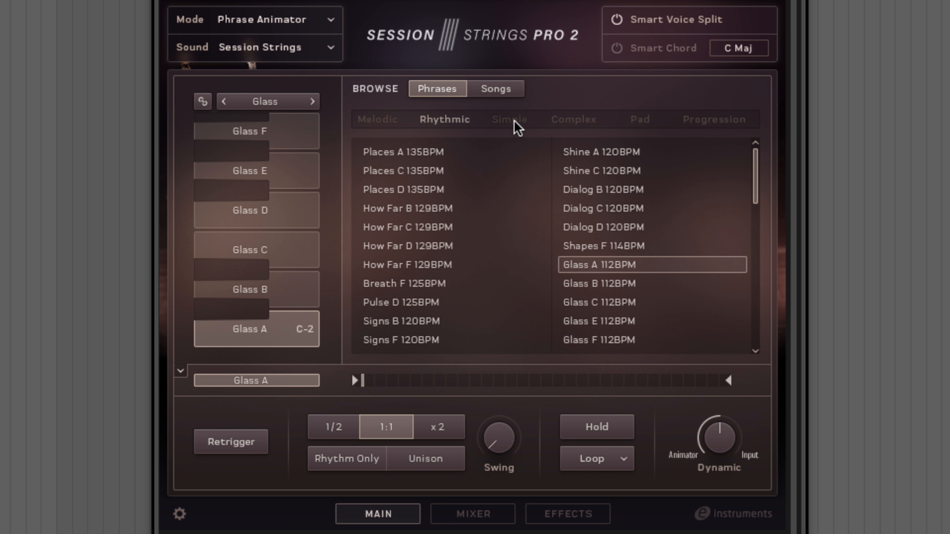
pyautogui.click(515, 120)
pyautogui.click(474, 120)
pyautogui.click(458, 121)
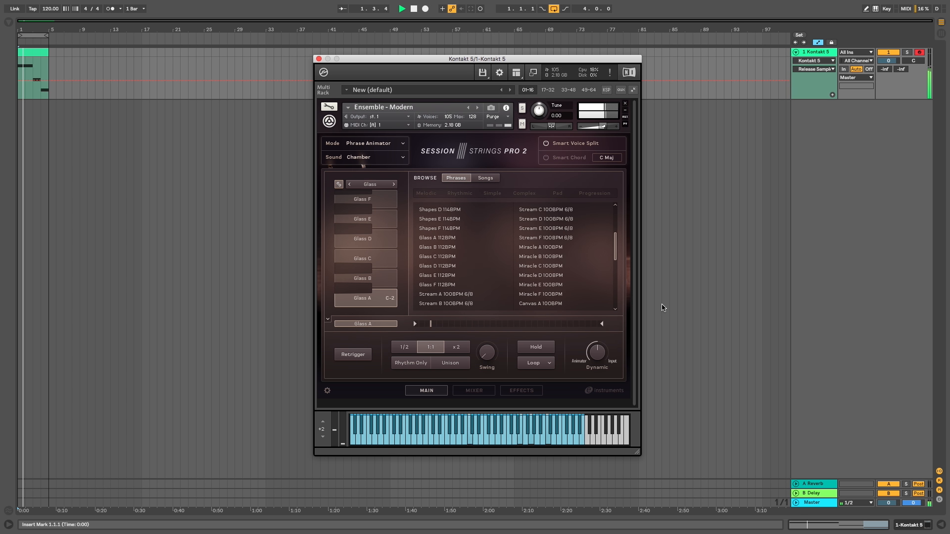
# - Audition the Glass A phrase at 1/2 speed, return it to 1:1, and restart playback
pyautogui.click(411, 351)
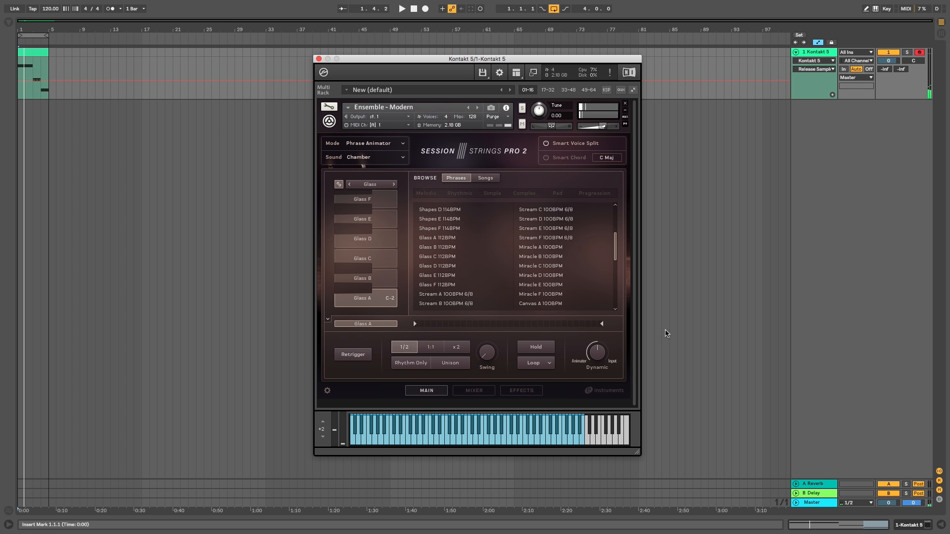
pyautogui.press('space')
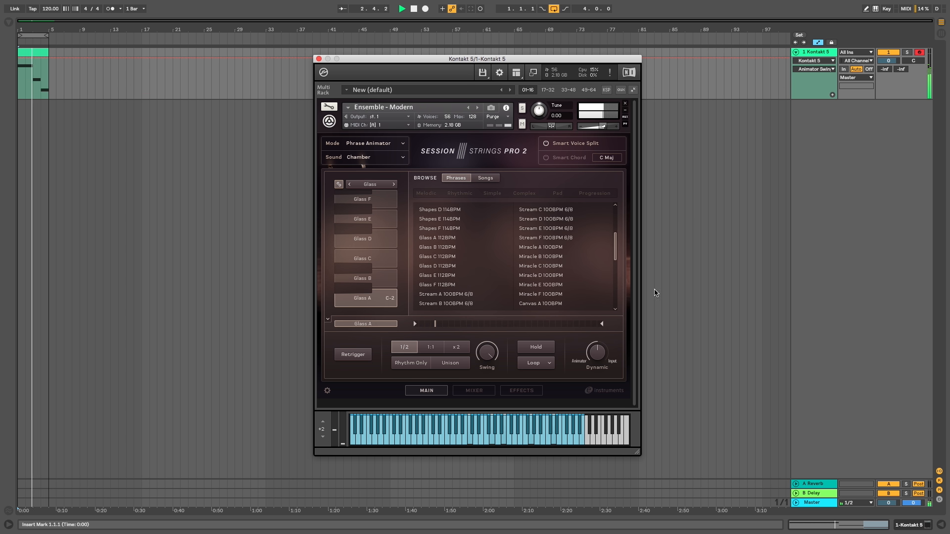
pyautogui.click(432, 348)
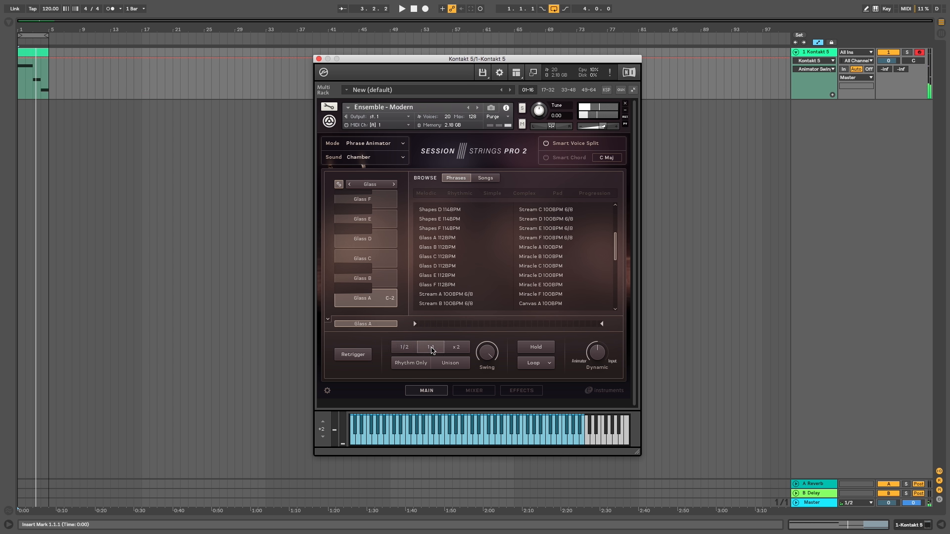
pyautogui.press('space')
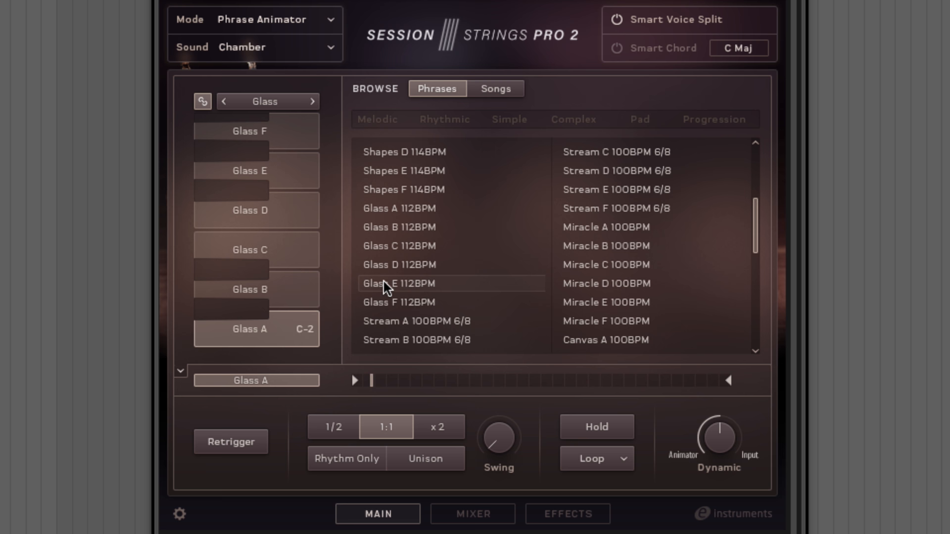
# - Switch through the Glass B and Glass C phrases to Glass D and shorten its playback range from the end
pyautogui.click(299, 289)
pyautogui.click(289, 253)
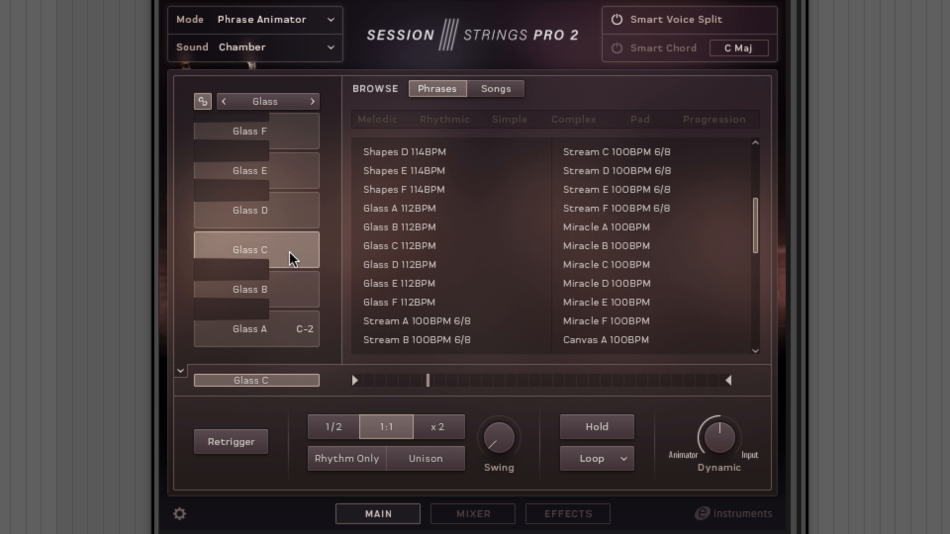
pyautogui.click(293, 209)
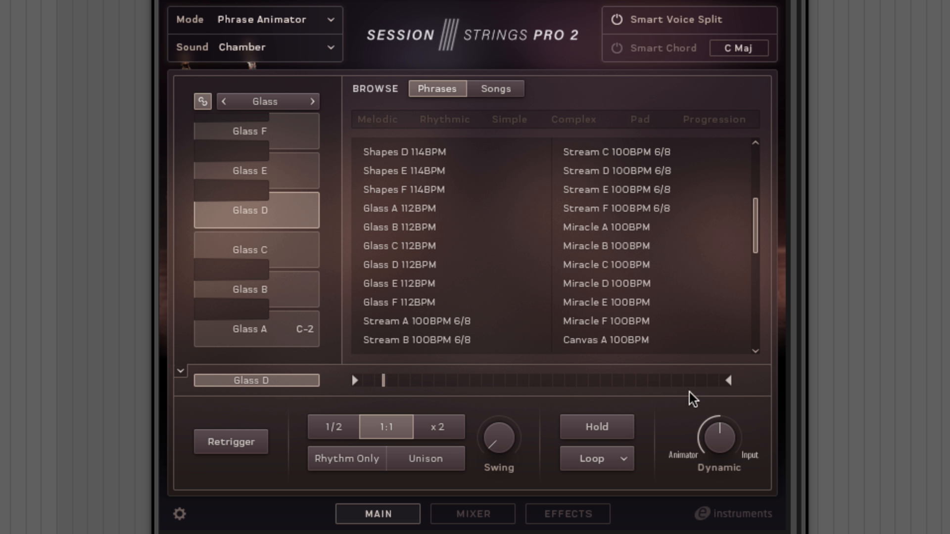
pyautogui.moveTo(704, 381); pyautogui.dragTo(393, 394)
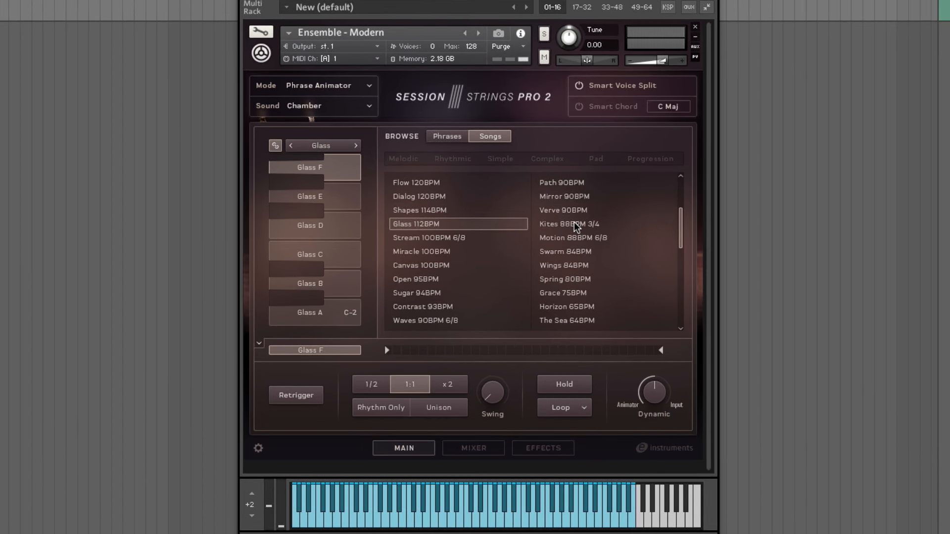
# - Load the Kites 88BPM 3/4 song, try it with Rhythm Only, and switch it to Unison
pyautogui.click(544, 238)
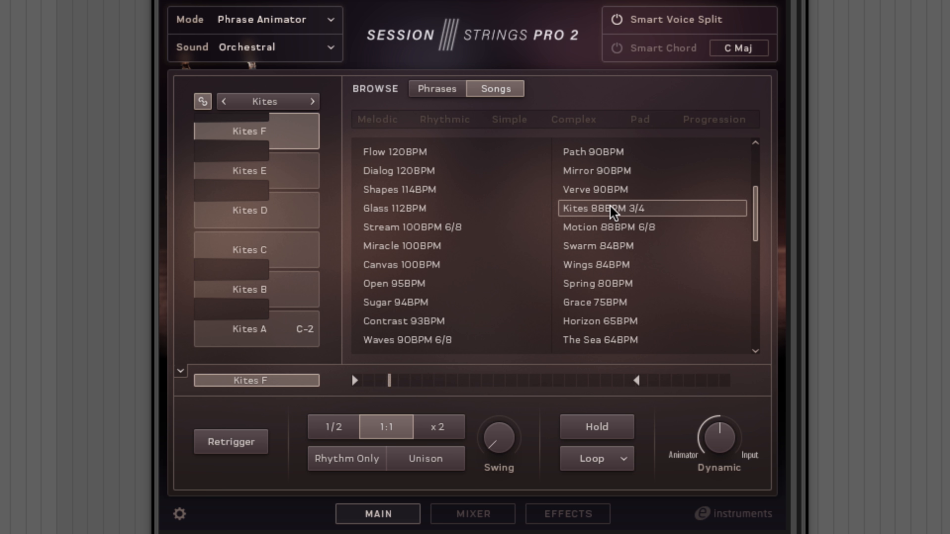
pyautogui.click(358, 457)
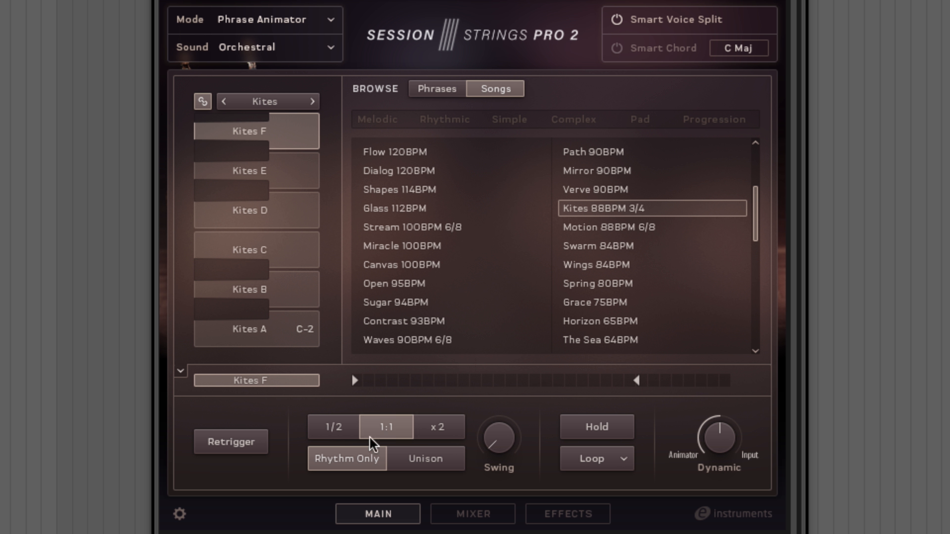
pyautogui.click(356, 455)
pyautogui.click(425, 458)
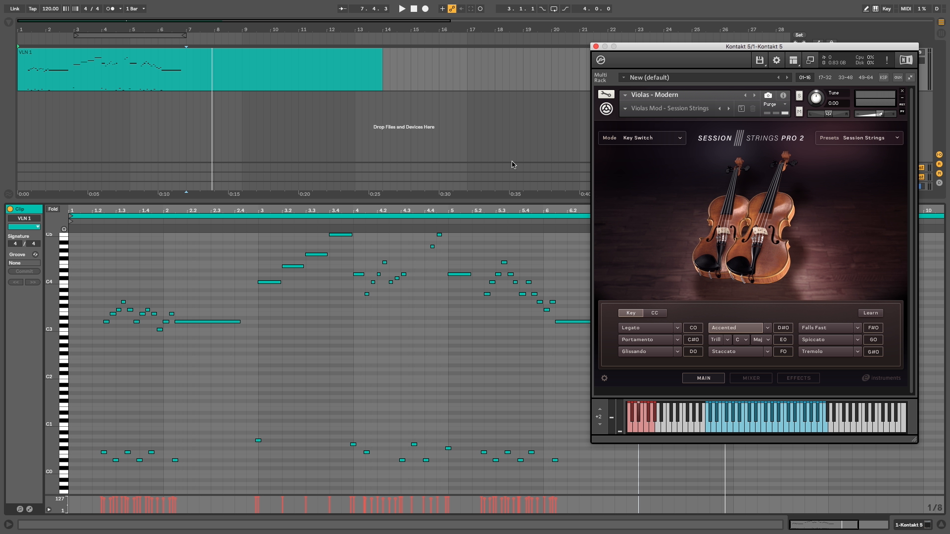
# - Play back the VLN 1 clip with the Violas - Modern instrument
pyautogui.click(414, 9)
pyautogui.click(402, 8)
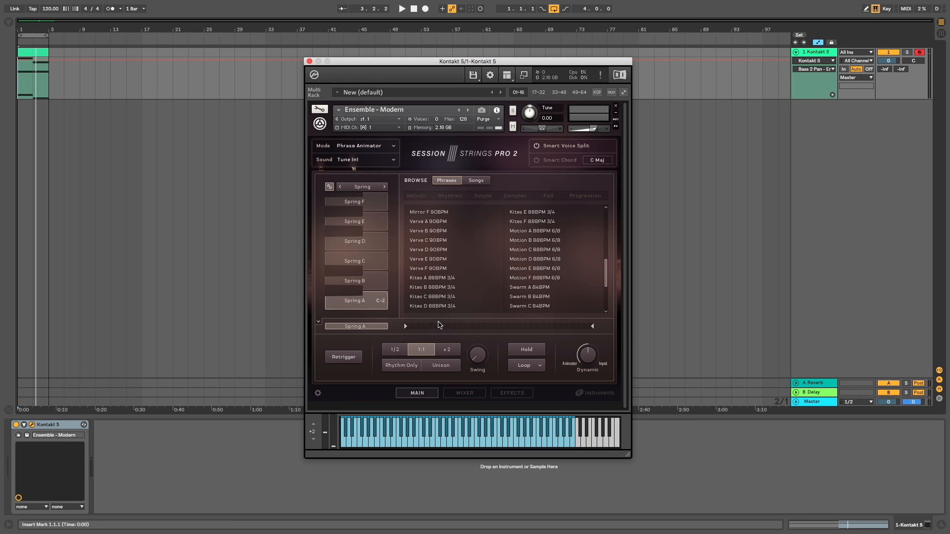
# - Open the ensemble's mixer, start playback, and pan Violin 1 left and Violin 2 to 81 R
pyautogui.click(465, 392)
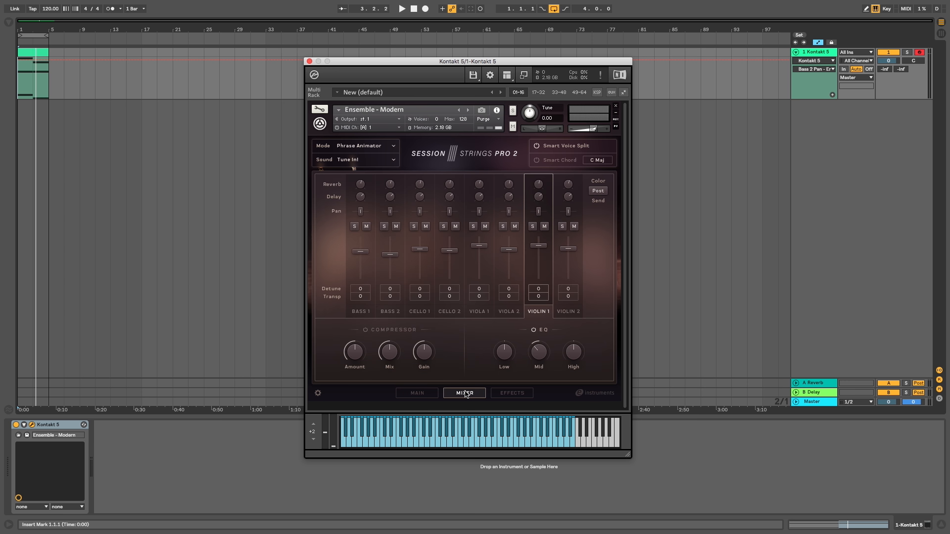
pyautogui.press('space')
pyautogui.click(540, 212)
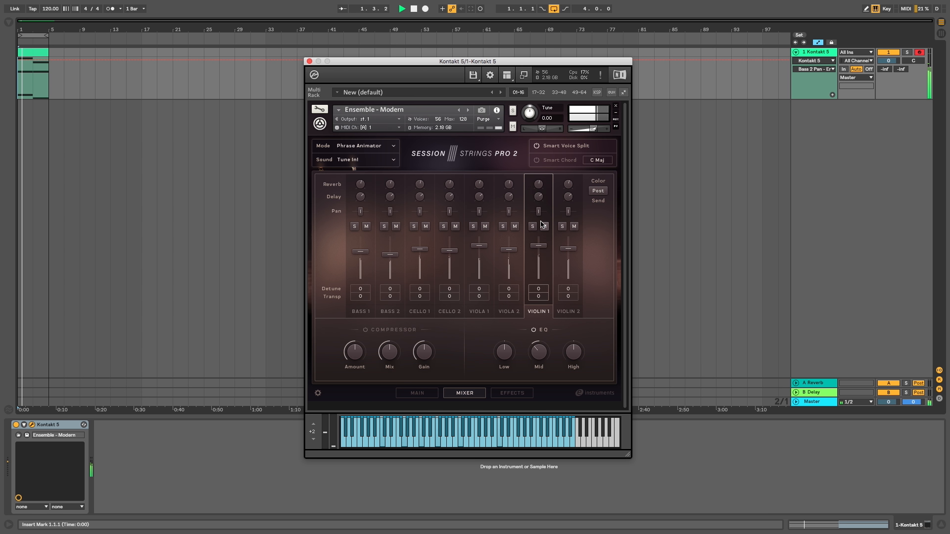
pyautogui.moveTo(539, 210); pyautogui.dragTo(603, 213)
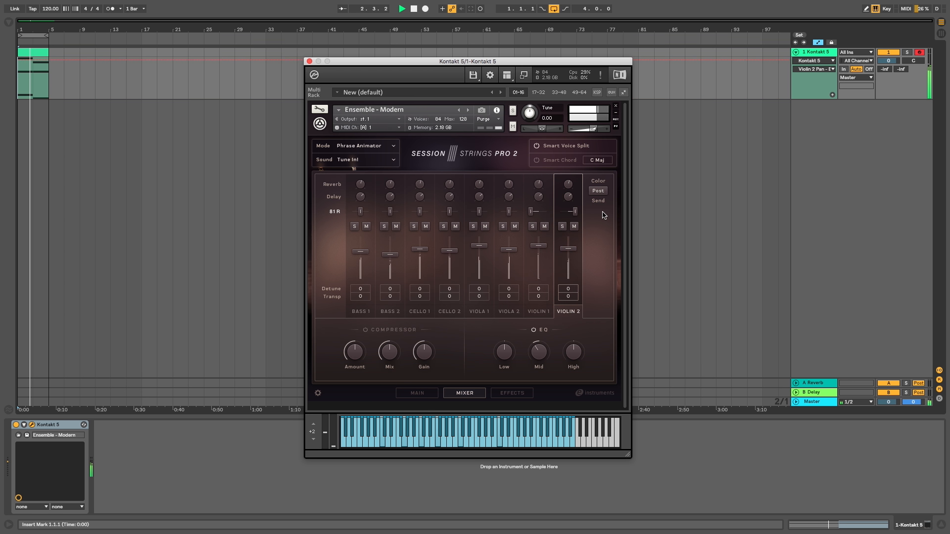
# - Lower the Viola 2 and Cello 2 volumes to minimum, and pan Bass 1 to 100 L and Bass 2 right
pyautogui.click(510, 264)
pyautogui.moveTo(509, 263); pyautogui.dragTo(509, 293)
pyautogui.click(479, 247)
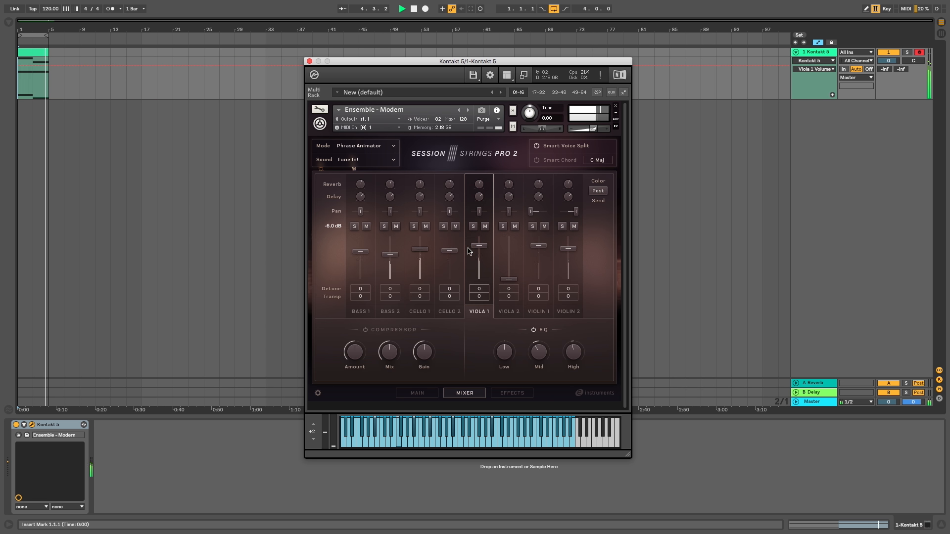
pyautogui.click(451, 283)
pyautogui.moveTo(450, 280); pyautogui.dragTo(448, 340)
pyautogui.moveTo(390, 212); pyautogui.dragTo(351, 212)
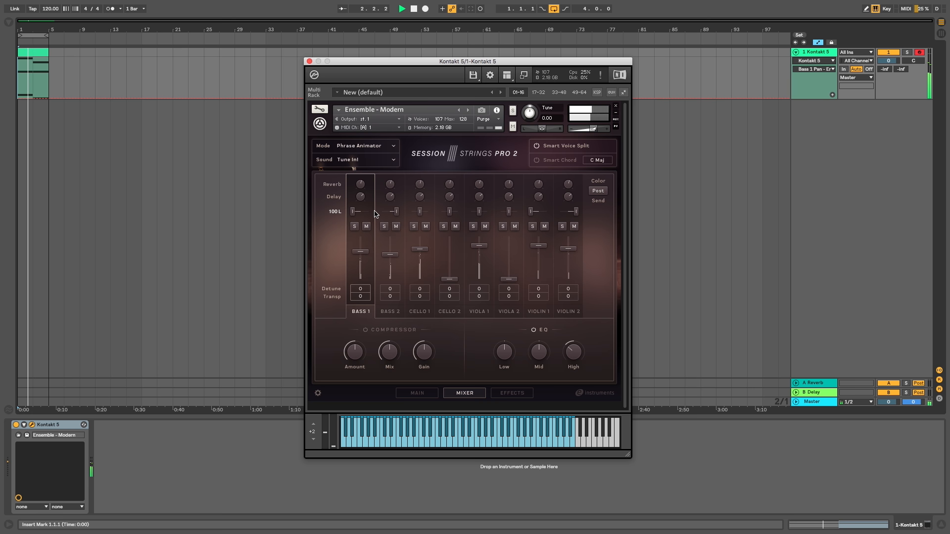
# - Enable the compressor on Violin 1, adjust its Amount, and select the Violin 2 channel
pyautogui.click(540, 247)
pyautogui.click(366, 330)
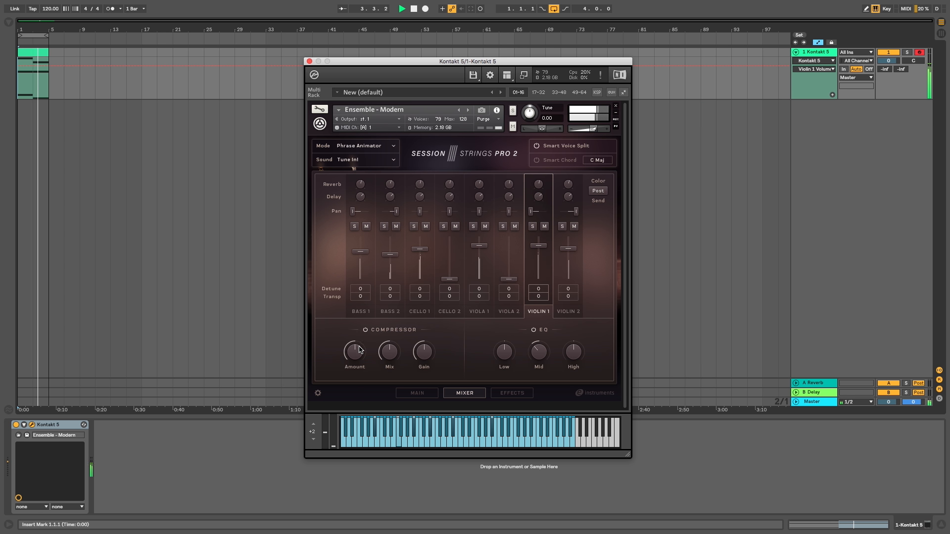
pyautogui.moveTo(357, 349); pyautogui.dragTo(361, 338)
pyautogui.click(567, 248)
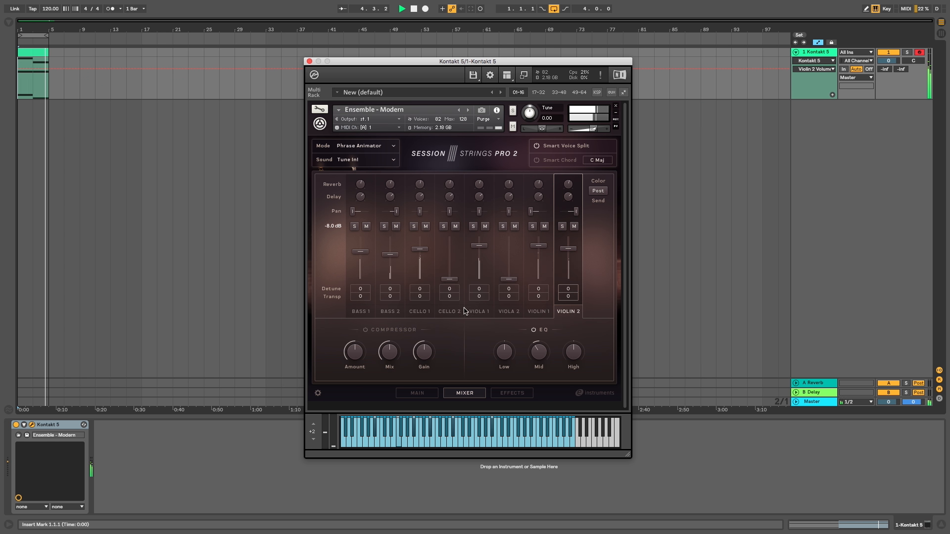
# - Adjust Violin 2's compressor Amount, switch off Viola 2 in the ensemble view, and return to the mixer
pyautogui.moveTo(355, 349); pyautogui.dragTo(360, 342)
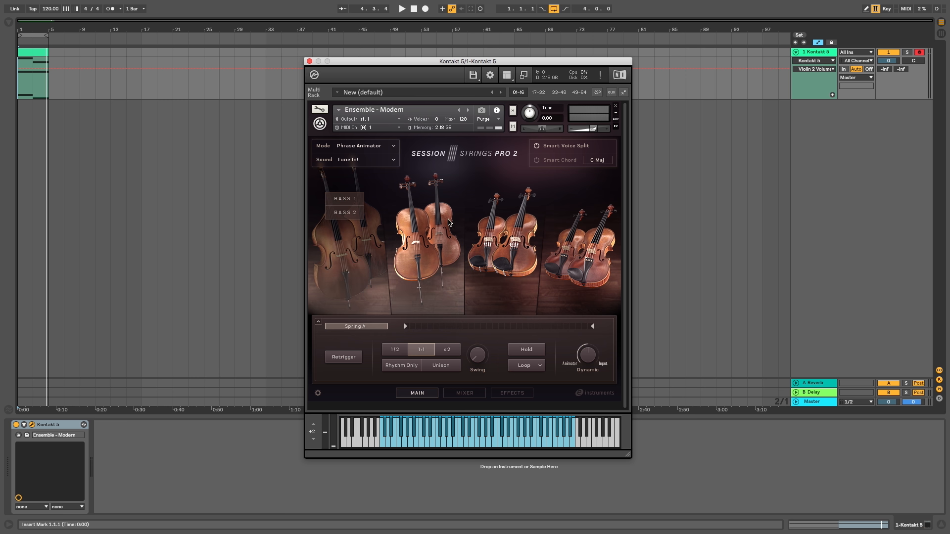
pyautogui.moveTo(494, 236)
pyautogui.click(502, 213)
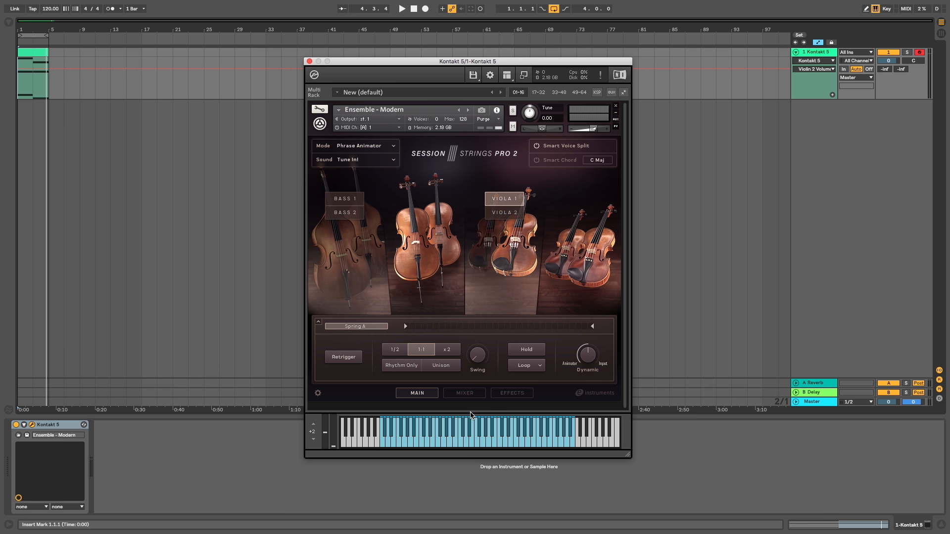
pyautogui.click(465, 393)
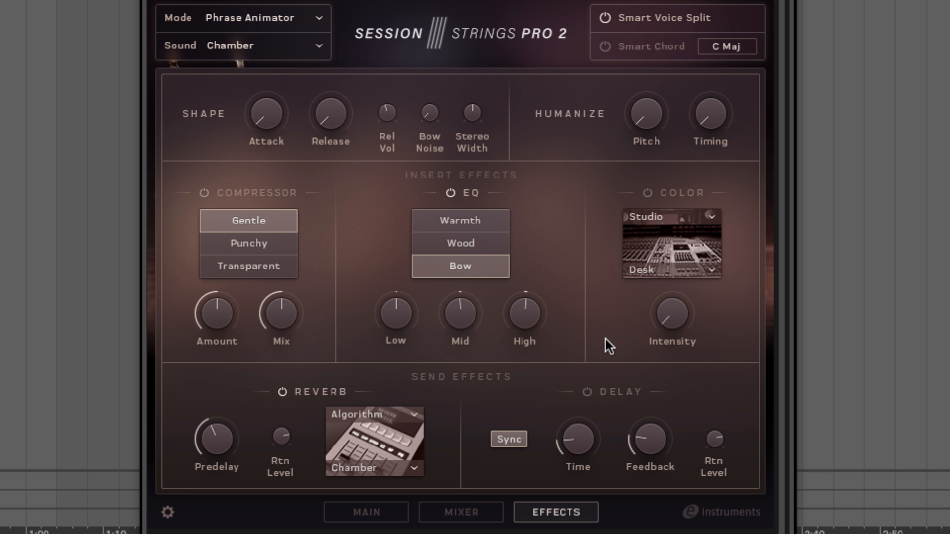
# - Enable the insert compressor with the Punchy type, set its Amount to 82%, and raise the Mix
pyautogui.click(204, 192)
pyautogui.click(233, 243)
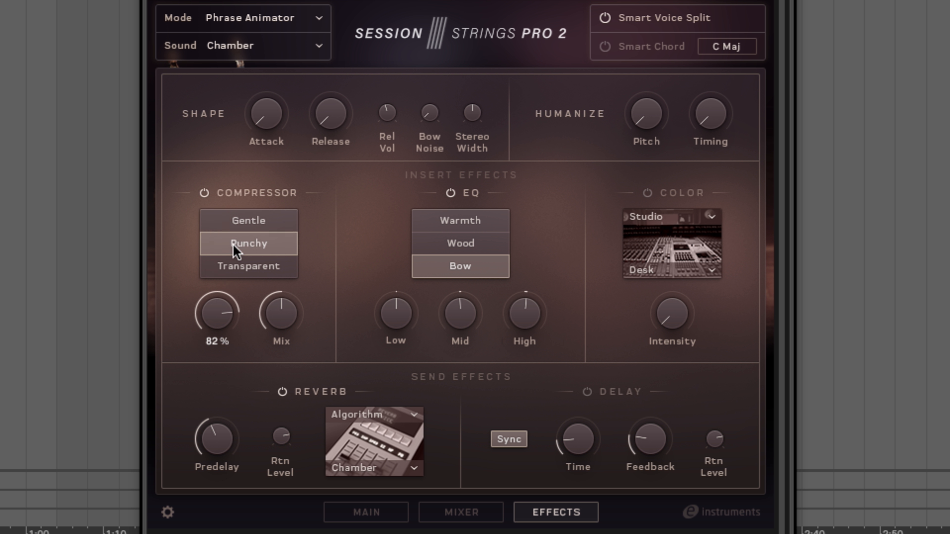
pyautogui.moveTo(272, 319); pyautogui.dragTo(272, 278)
# - Switch the insert EQ to Wood, lowering the Mid band and raising the Low band
pyautogui.click(468, 243)
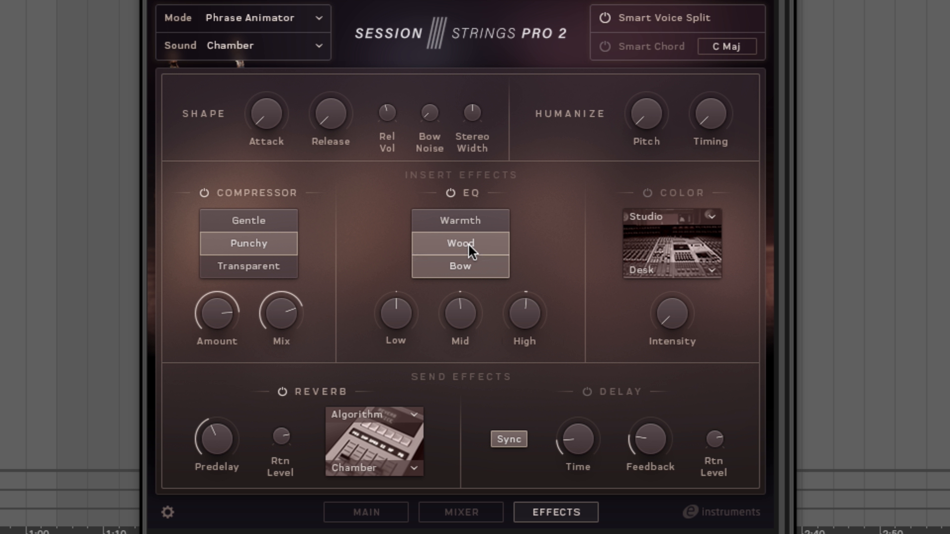
pyautogui.moveTo(468, 312); pyautogui.dragTo(461, 351)
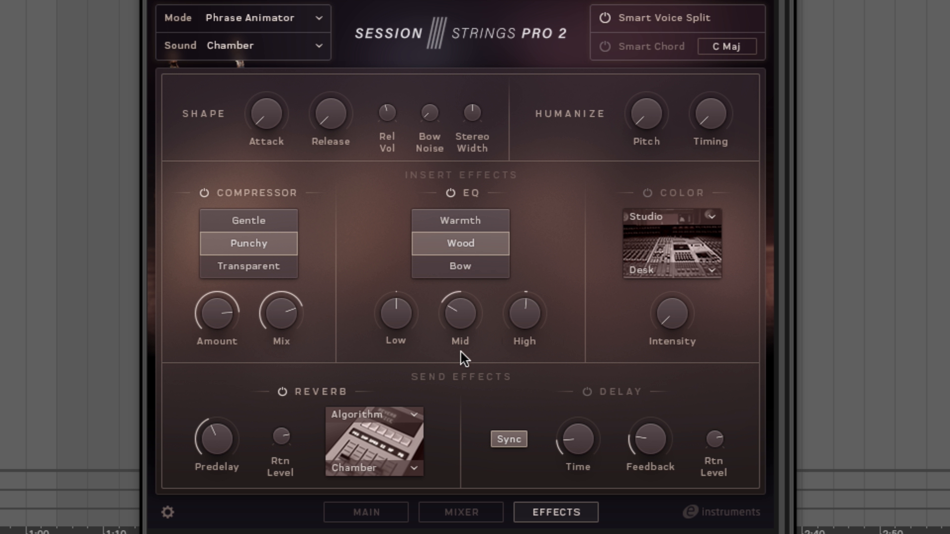
pyautogui.moveTo(392, 308); pyautogui.dragTo(393, 279)
# - Set the Color effect to the Modulation category's Phanger and adjust its Intensity
pyautogui.click(710, 215)
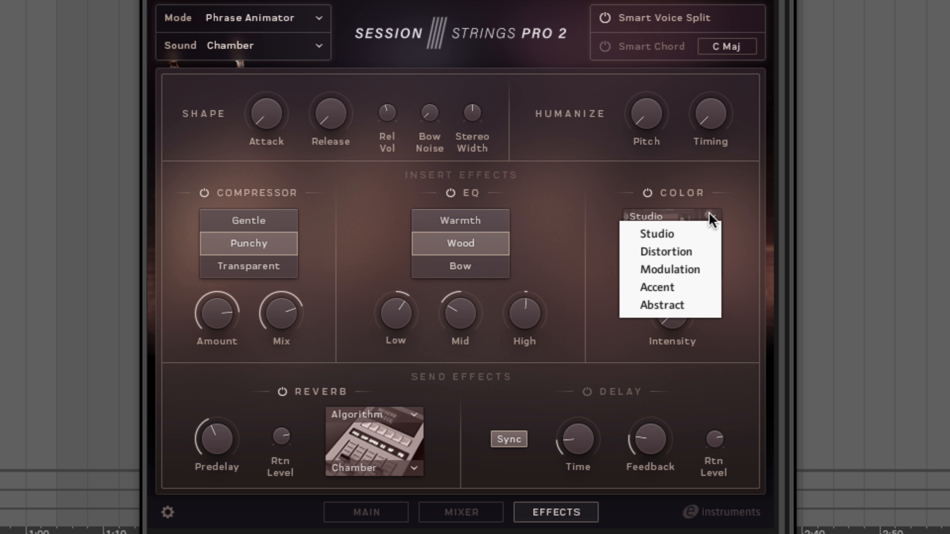
pyautogui.click(708, 268)
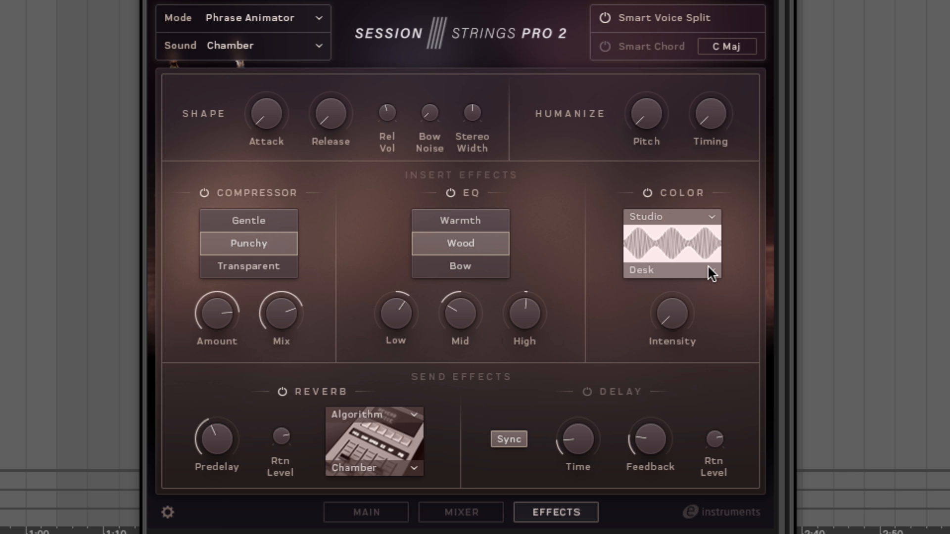
pyautogui.click(692, 270)
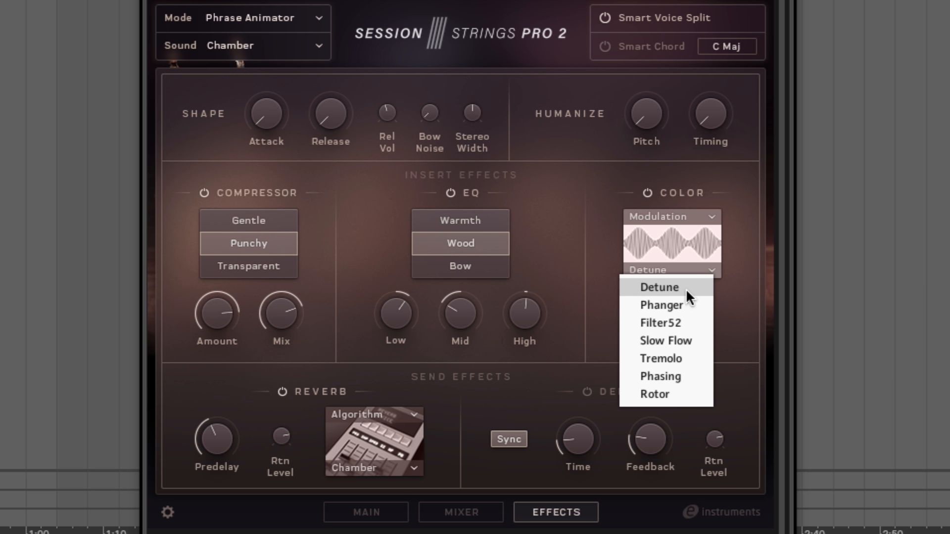
pyautogui.click(683, 305)
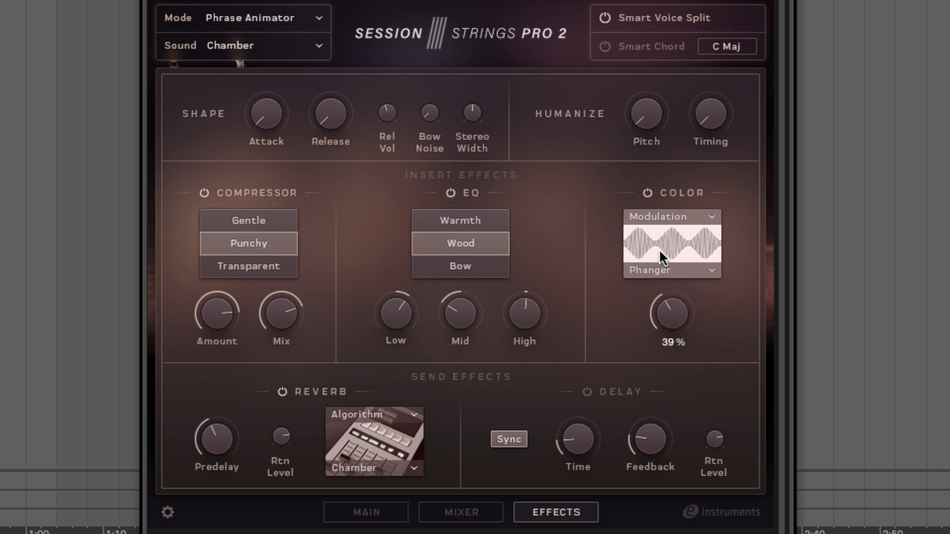
pyautogui.moveTo(643, 174); pyautogui.dragTo(646, 304)
# - Change the Color effect to Hifi Boost in the Studio category and adjust its Intensity
pyautogui.click(651, 217)
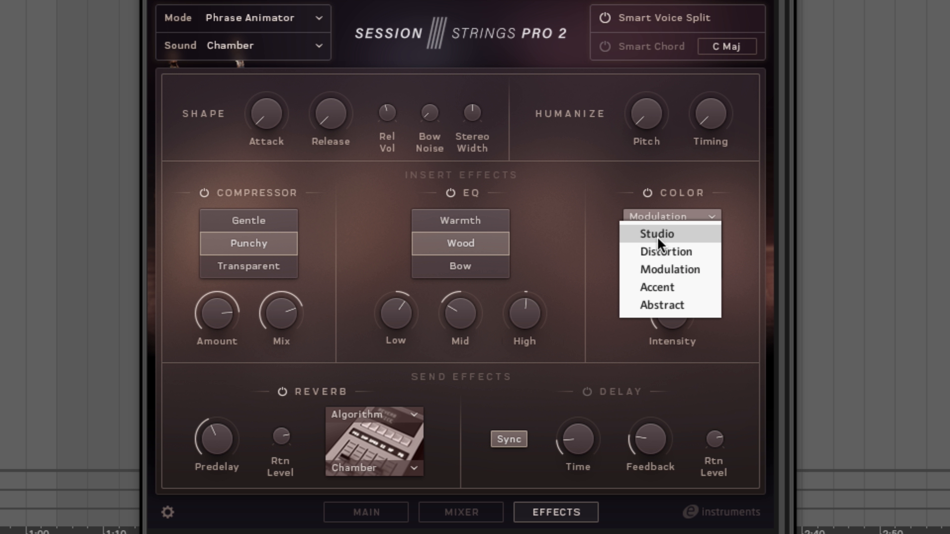
pyautogui.click(657, 235)
pyautogui.click(666, 272)
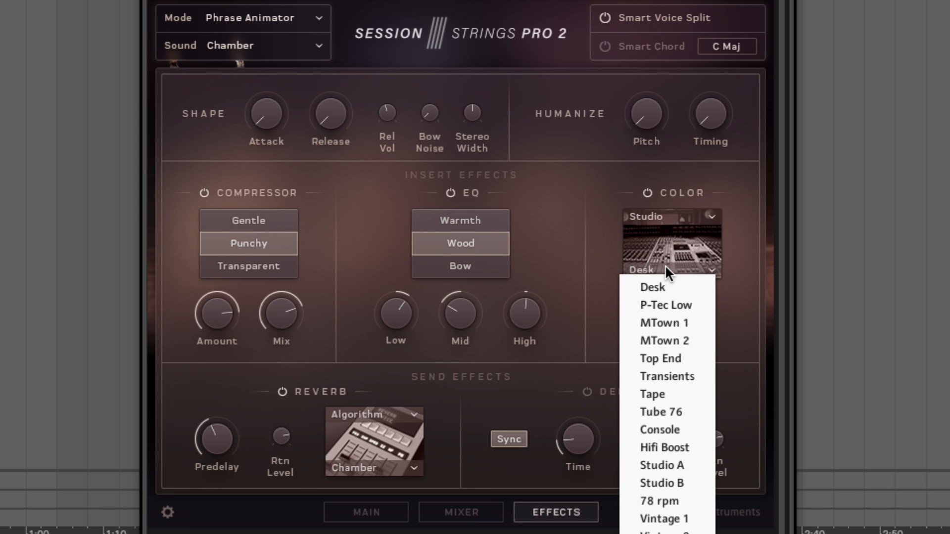
pyautogui.click(674, 445)
pyautogui.moveTo(665, 263); pyautogui.dragTo(649, 311)
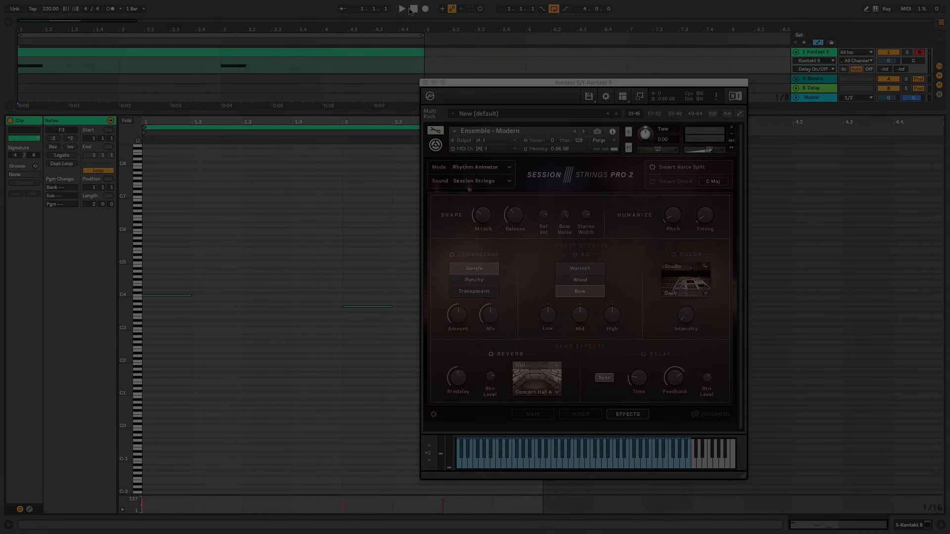
# - Start playback in Rhythm Animator mode, enable the delay, and raise its Feedback to about 77%
pyautogui.click(408, 9)
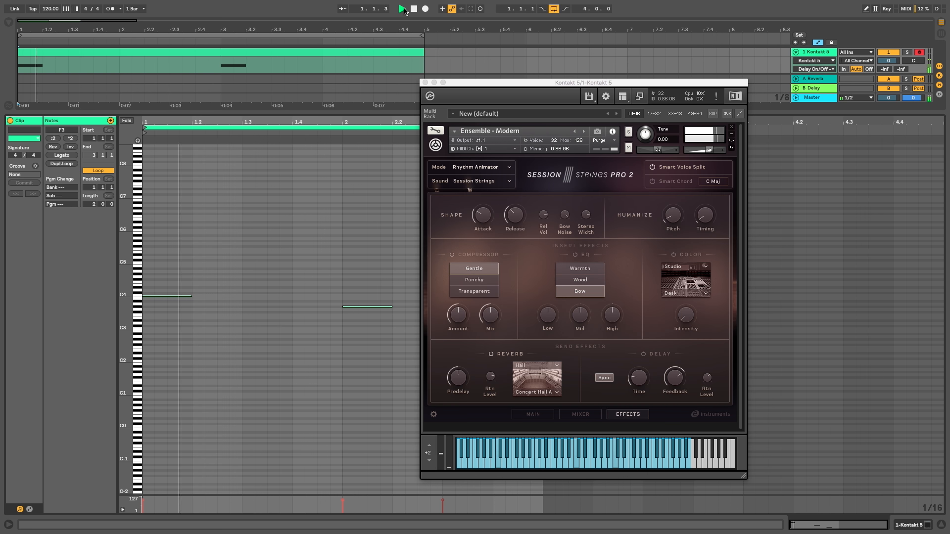
pyautogui.click(644, 354)
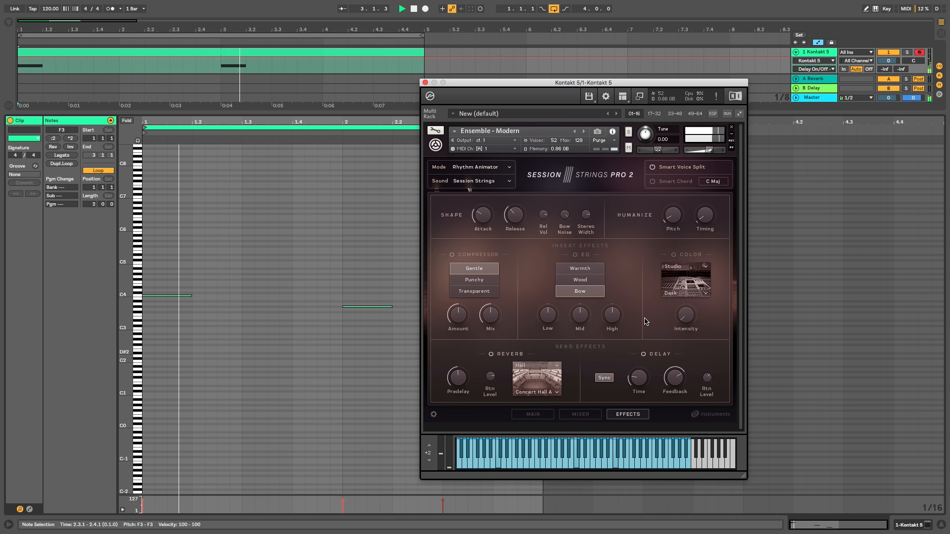
pyautogui.moveTo(678, 380); pyautogui.dragTo(678, 372)
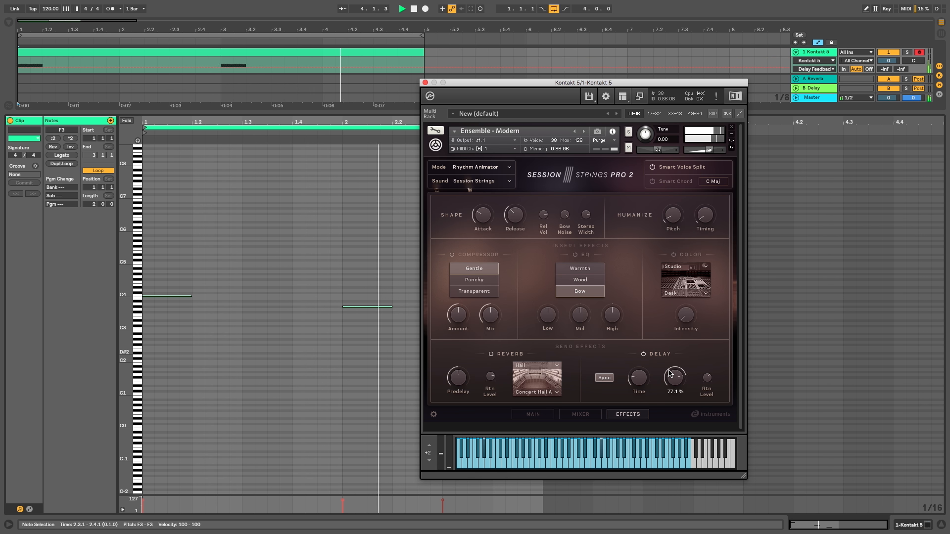
# - Raise the reverb's Predelay and set its return level to 6.0 dB
pyautogui.moveTo(460, 378); pyautogui.dragTo(463, 363)
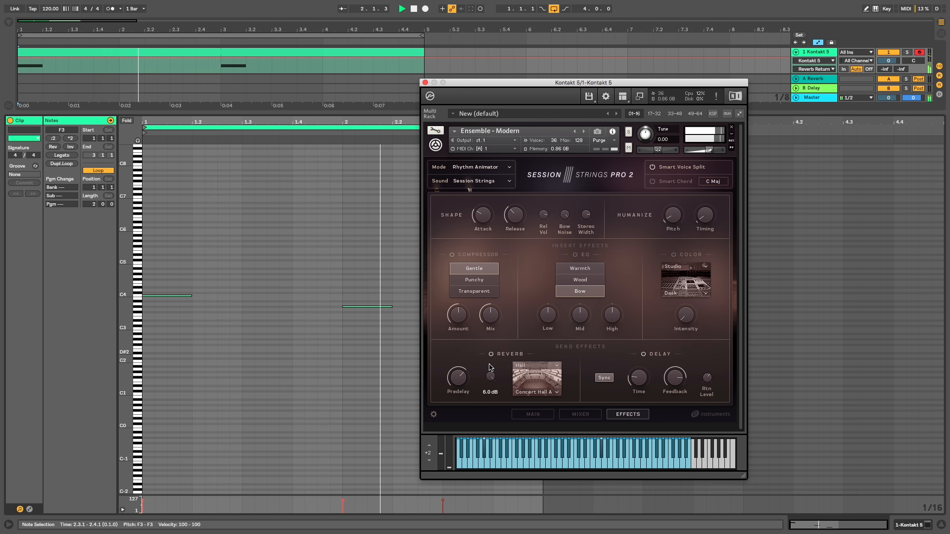
pyautogui.moveTo(494, 380); pyautogui.dragTo(491, 367)
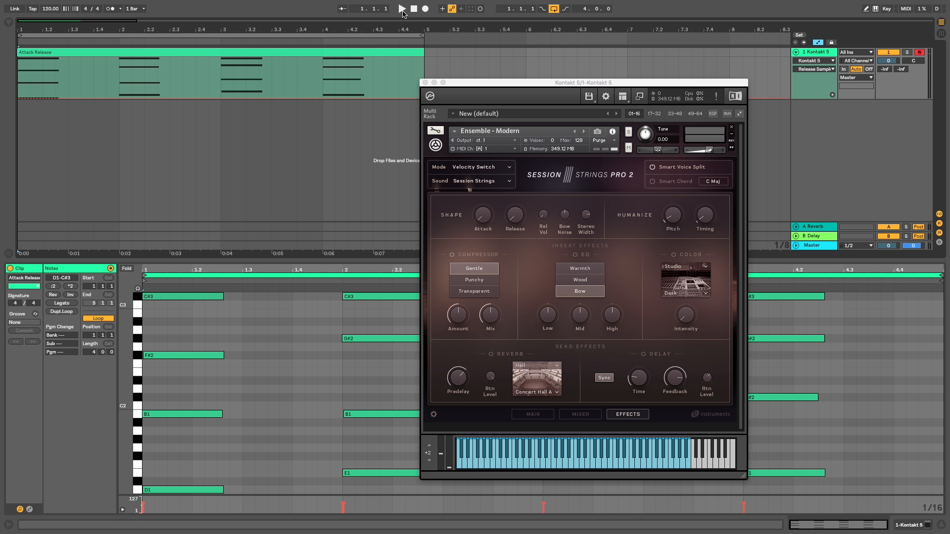
# - Play the Attack Release clip while raising the Attack and Release shape controls in turn, returning each to minimum
pyautogui.click(402, 8)
pyautogui.moveTo(486, 205)
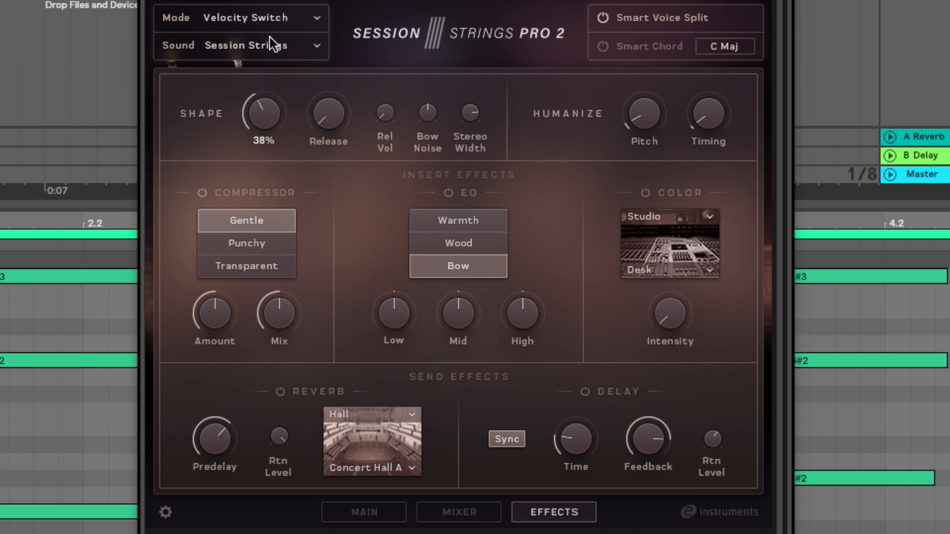
pyautogui.moveTo(269, 37); pyautogui.dragTo(272, 2)
pyautogui.moveTo(260, 26); pyautogui.dragTo(313, 114)
pyautogui.moveTo(313, 23); pyautogui.dragTo(312, 0)
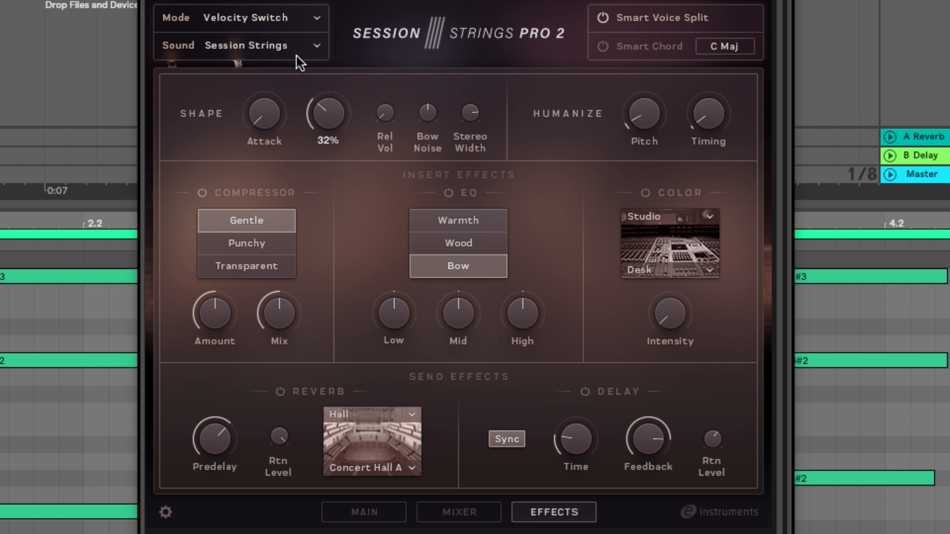
pyautogui.moveTo(296, 55); pyautogui.dragTo(328, 148)
# - Audition the release volume by raising it to 6.0 dB and lowering it, ending at minimum
pyautogui.moveTo(387, 115); pyautogui.dragTo(374, 25)
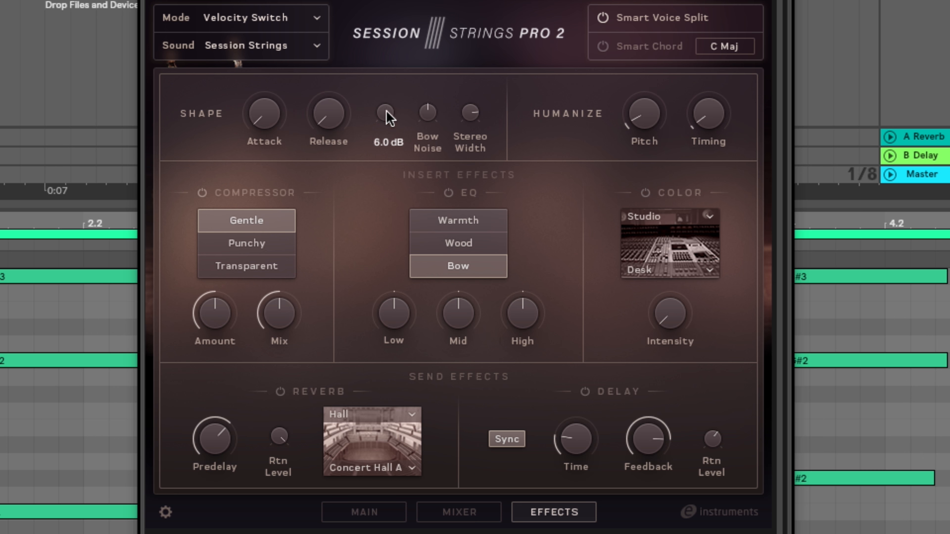
pyautogui.moveTo(387, 112); pyautogui.dragTo(384, 477)
pyautogui.moveTo(385, 96); pyautogui.dragTo(378, 56)
pyautogui.moveTo(385, 116); pyautogui.dragTo(384, 238)
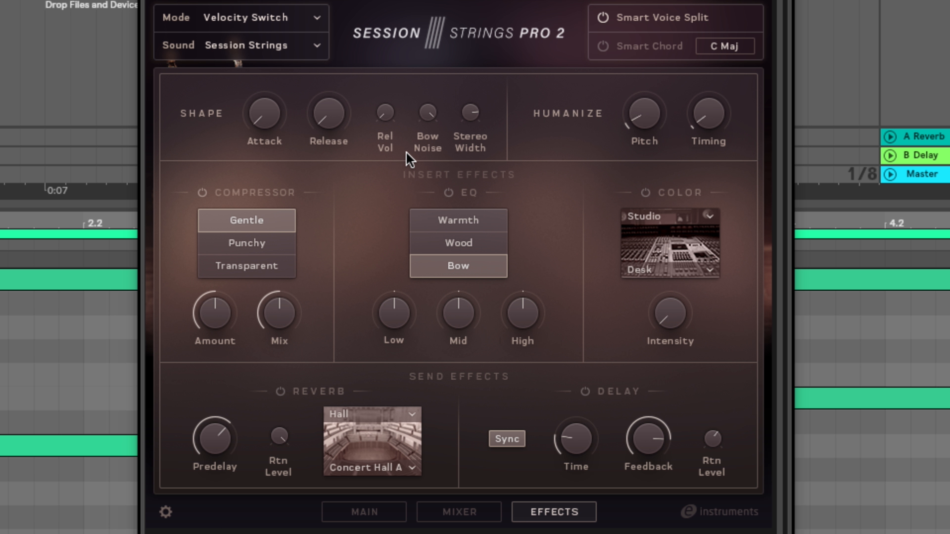
# - Adjust the Bow Noise level, set the Stereo Width to 63.6, and adjust the Humanize Pitch amount
pyautogui.moveTo(426, 111); pyautogui.dragTo(411, 153)
pyautogui.moveTo(466, 115); pyautogui.dragTo(446, 67)
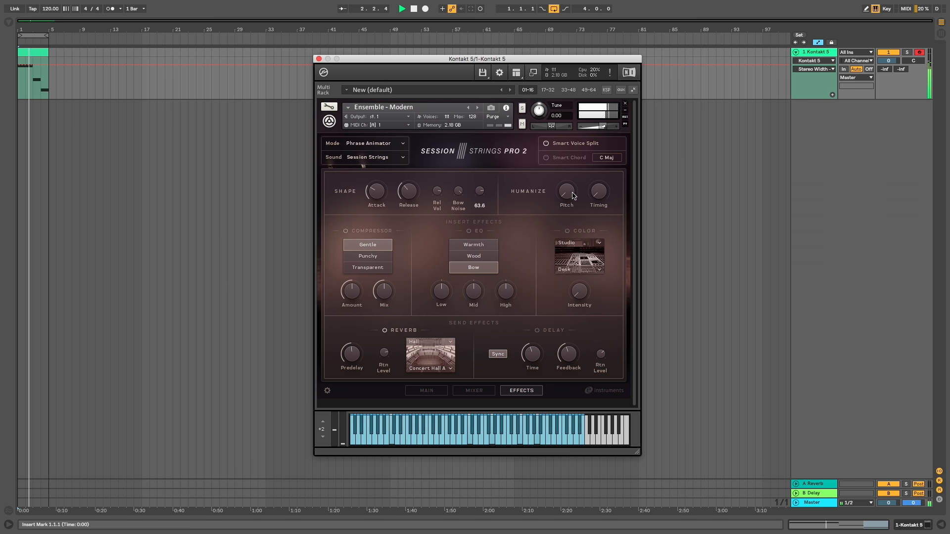
pyautogui.moveTo(552, 117); pyautogui.dragTo(545, 152)
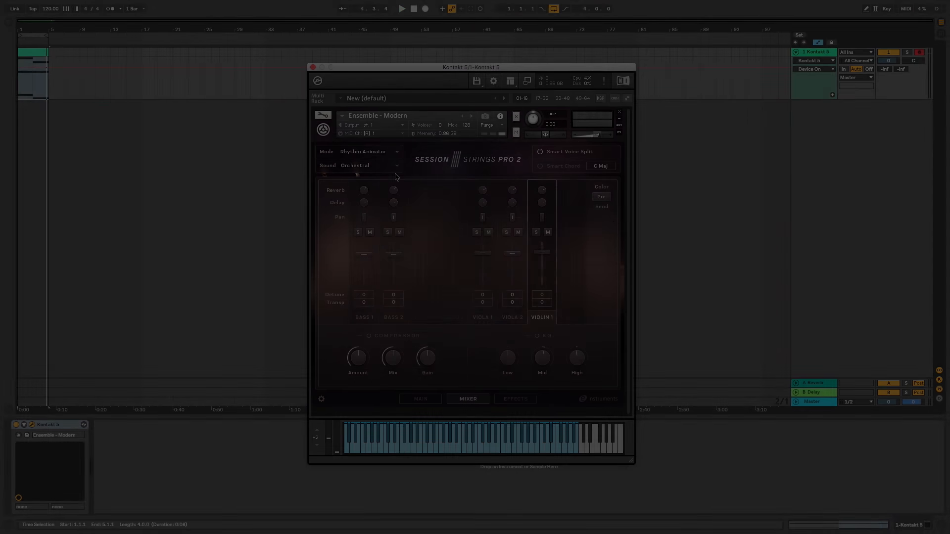
# - Audition the Orchestral sound, load the MTown 70s sound, and play the clip with it
pyautogui.press('space')
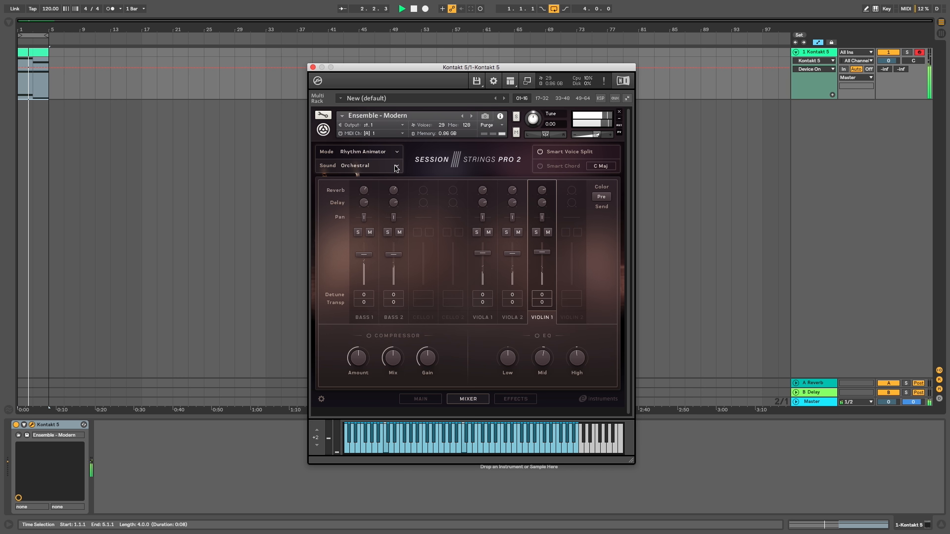
pyautogui.click(396, 167)
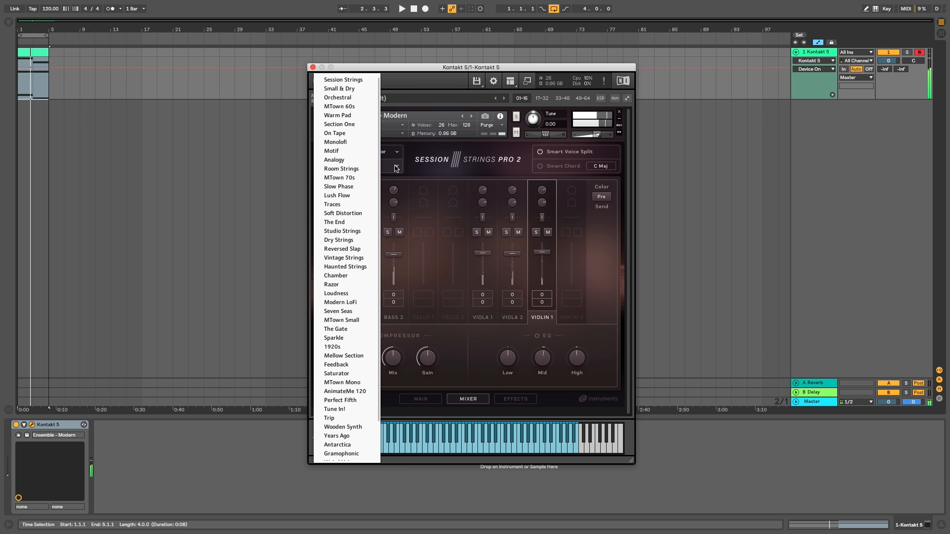
pyautogui.click(357, 176)
pyautogui.press('space')
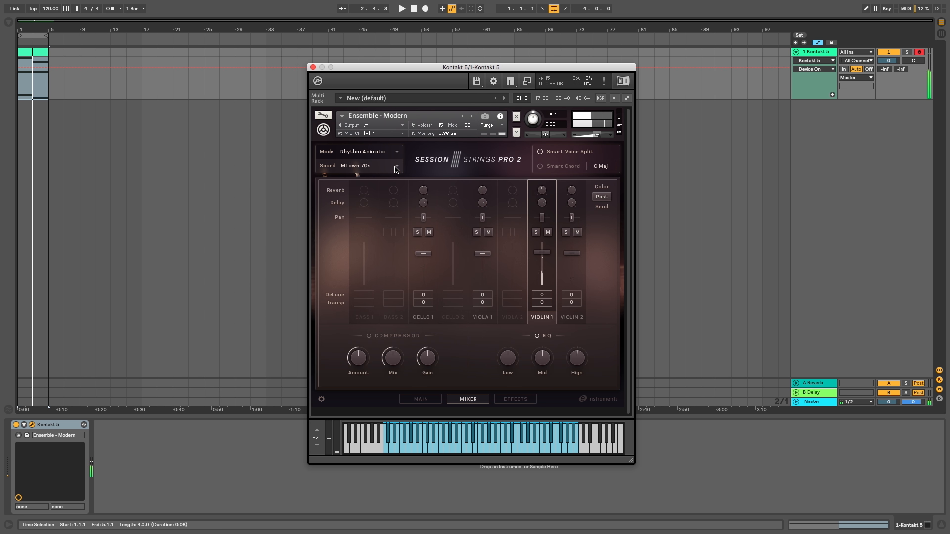
# - Load the 1920s sound, show its effects page, and play the clip with it
pyautogui.click(398, 166)
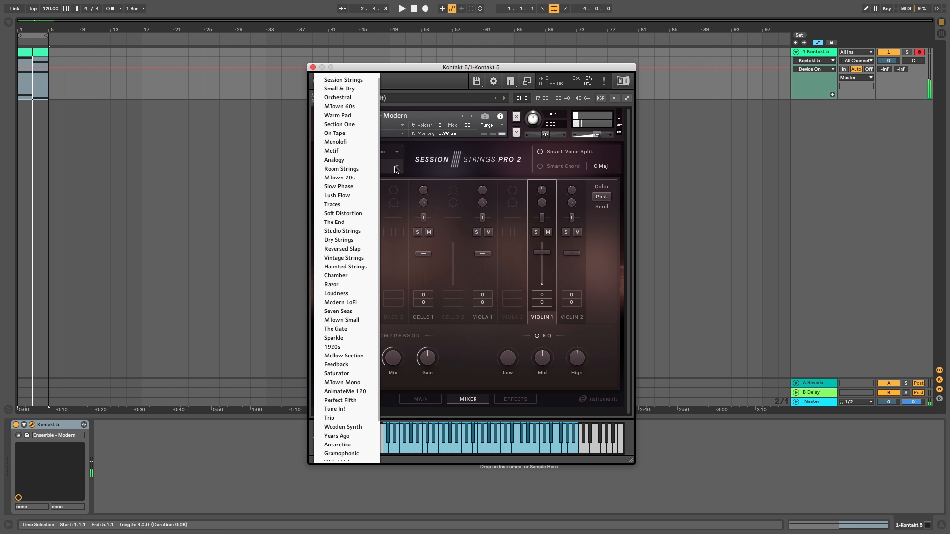
pyautogui.click(338, 346)
pyautogui.click(507, 398)
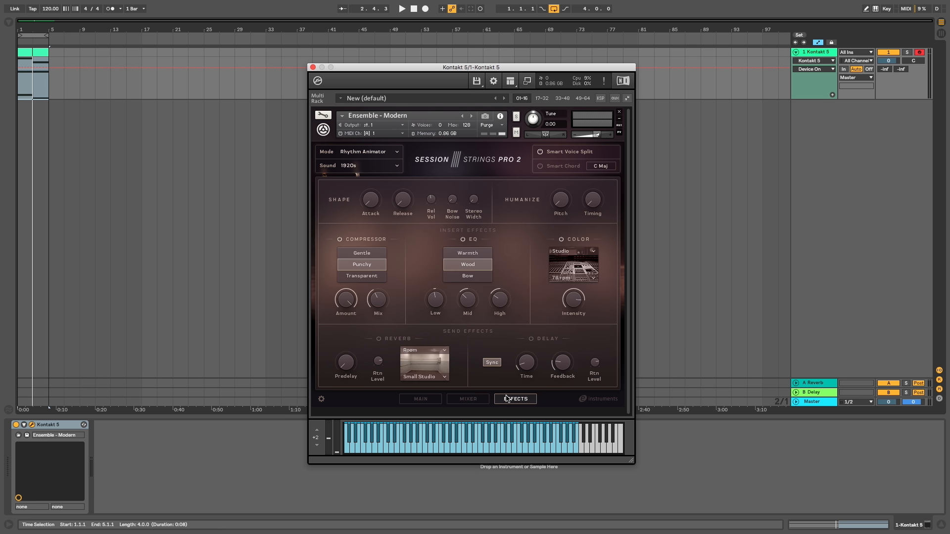
pyautogui.press('space')
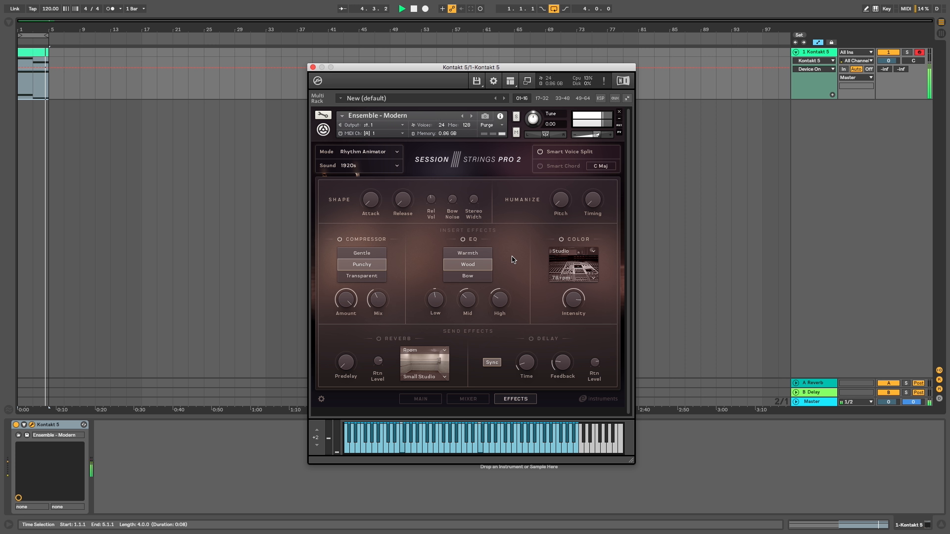
pyautogui.press('space')
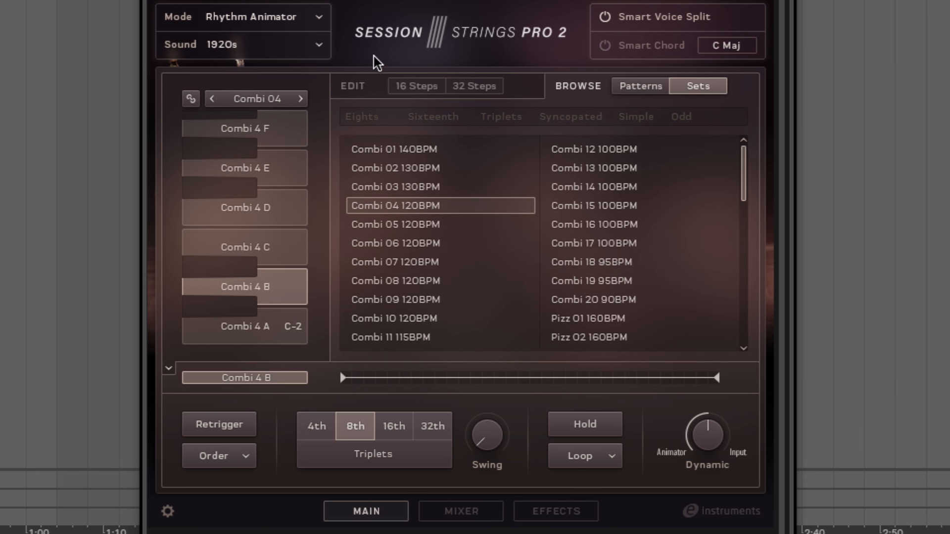
# - Link the sounds to the pattern sets and advance through the two sets following Combi 04
pyautogui.click(191, 98)
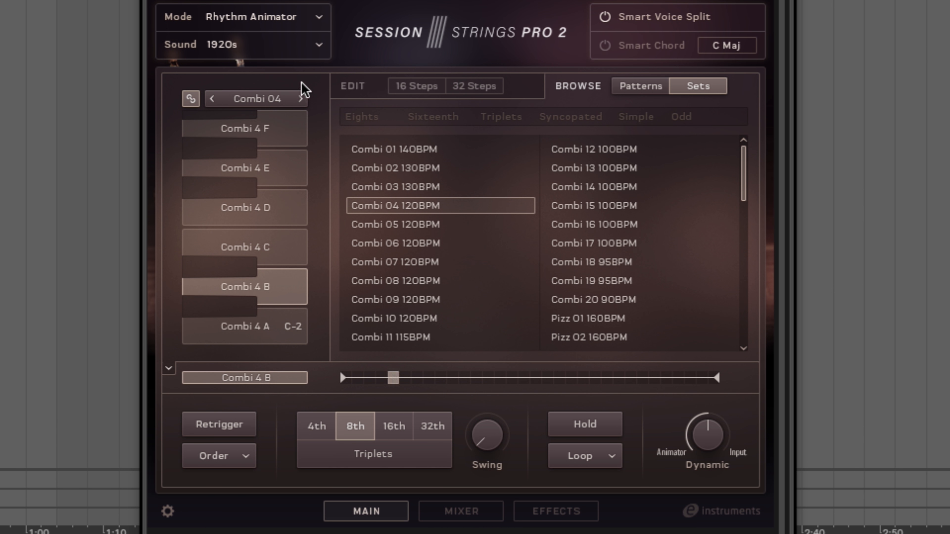
pyautogui.click(300, 99)
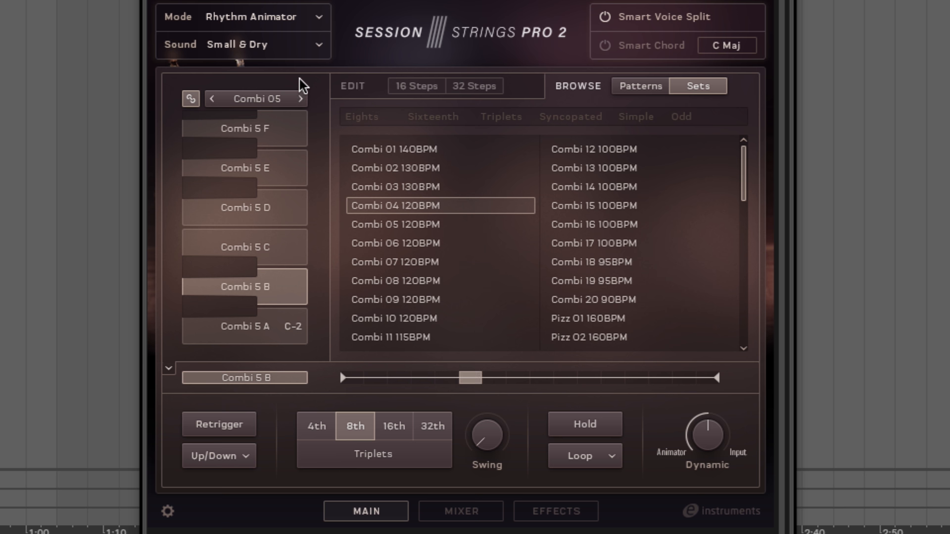
pyautogui.click(301, 99)
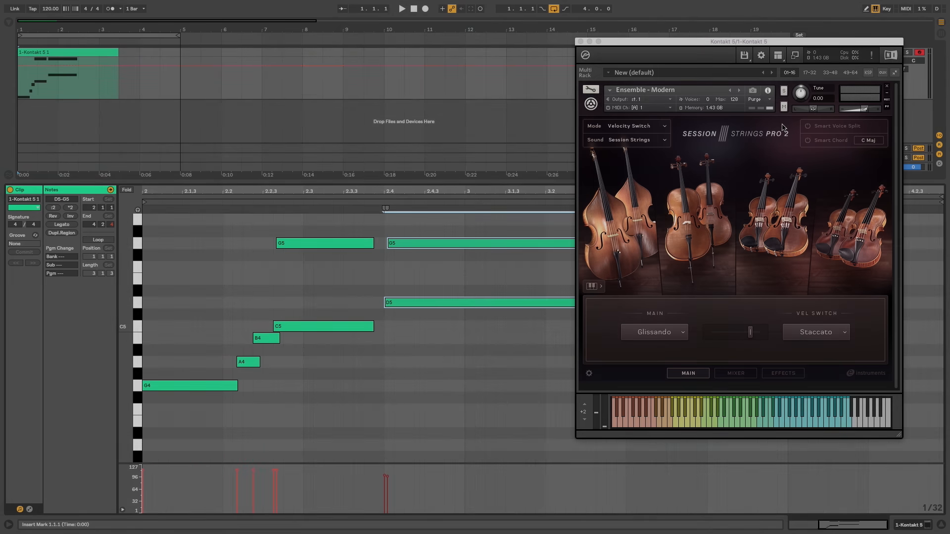
# - Play back the 1-Kontakt 5 1 clip in Velocity Switch mode with Glissando as the main articulation
pyautogui.press('space')
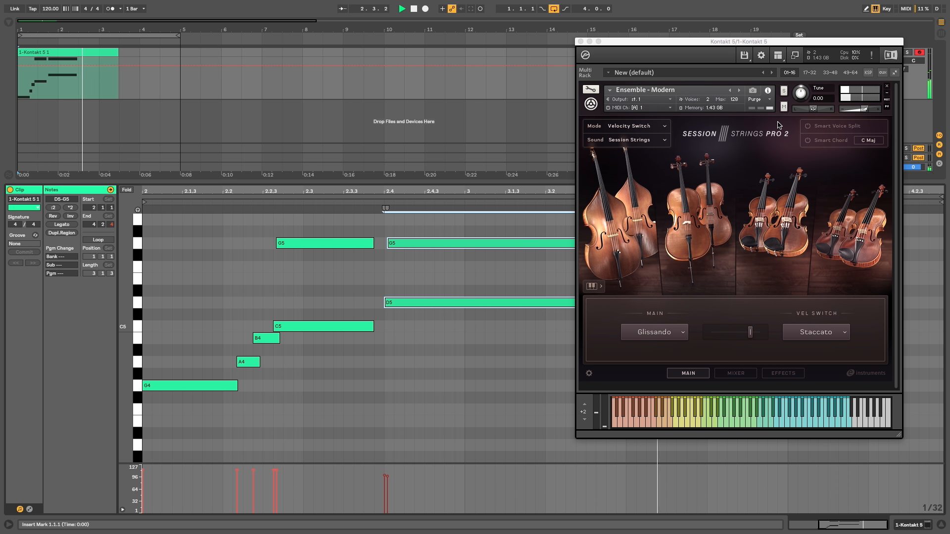
# - Enable Smart Voice Split and play both the glissando clip and the sustained chord clip with it
pyautogui.click(808, 126)
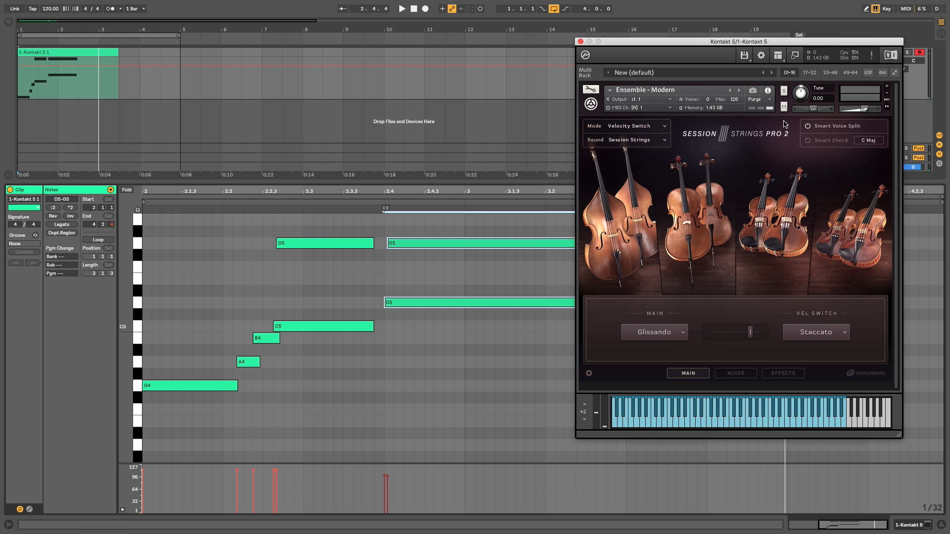
pyautogui.press('space')
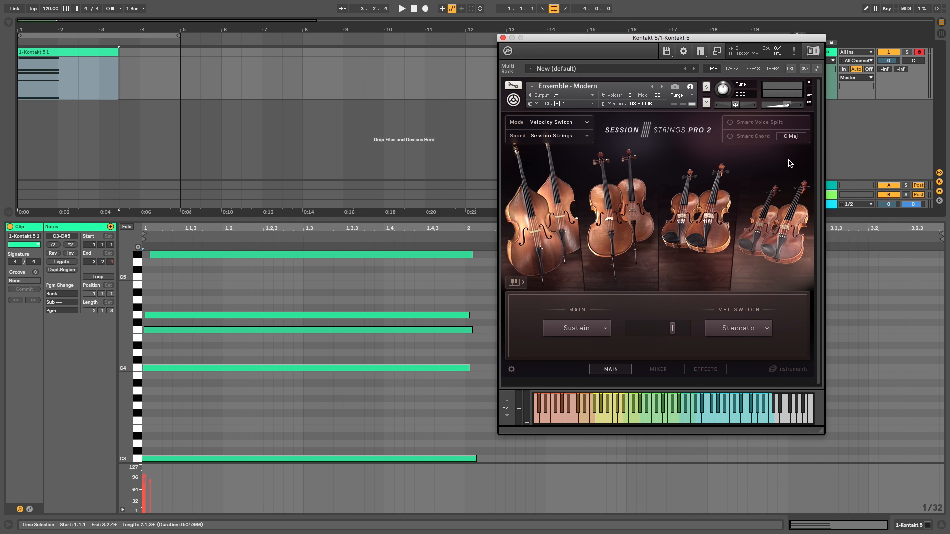
pyautogui.press('space')
pyautogui.press('space')
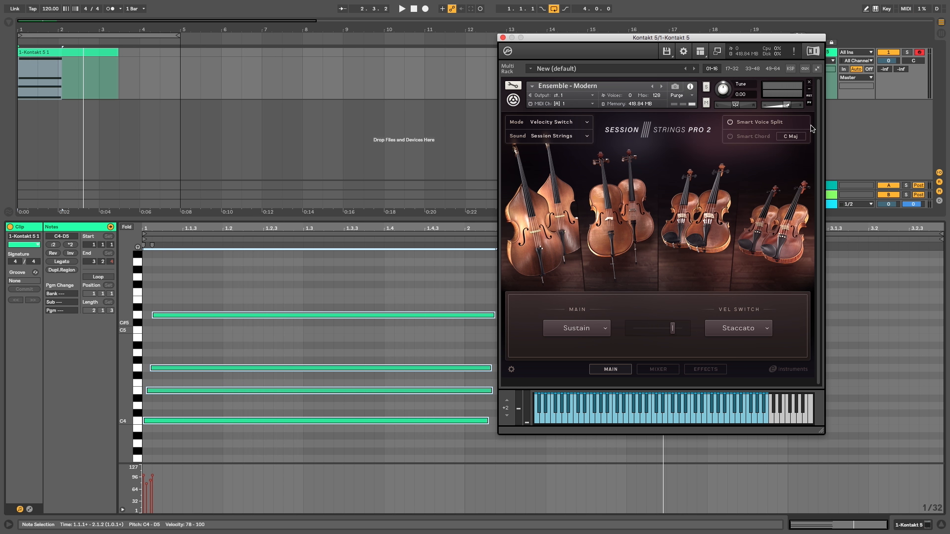
# - Turn off Smart Voice Split, show the instrument split ranges on the mini keyboard, and play the chord clip
pyautogui.click(734, 125)
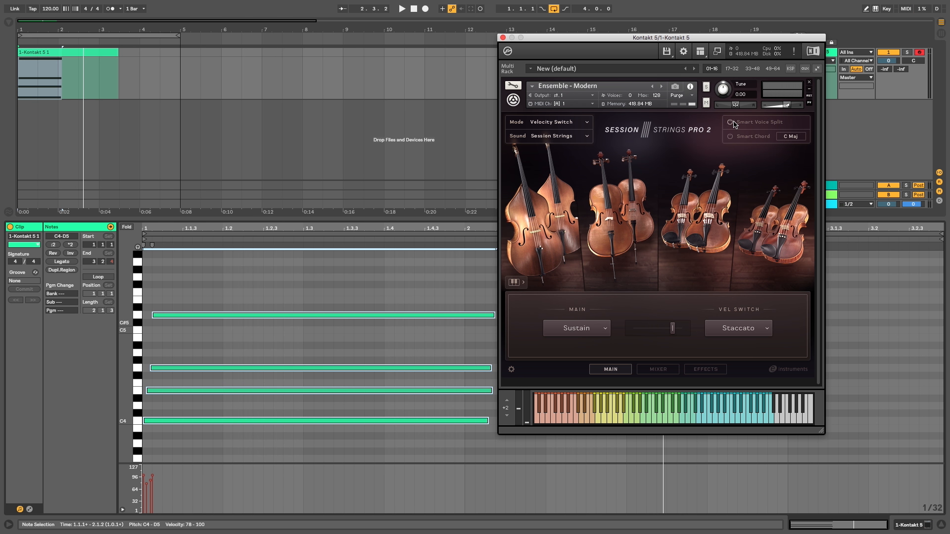
pyautogui.click(517, 283)
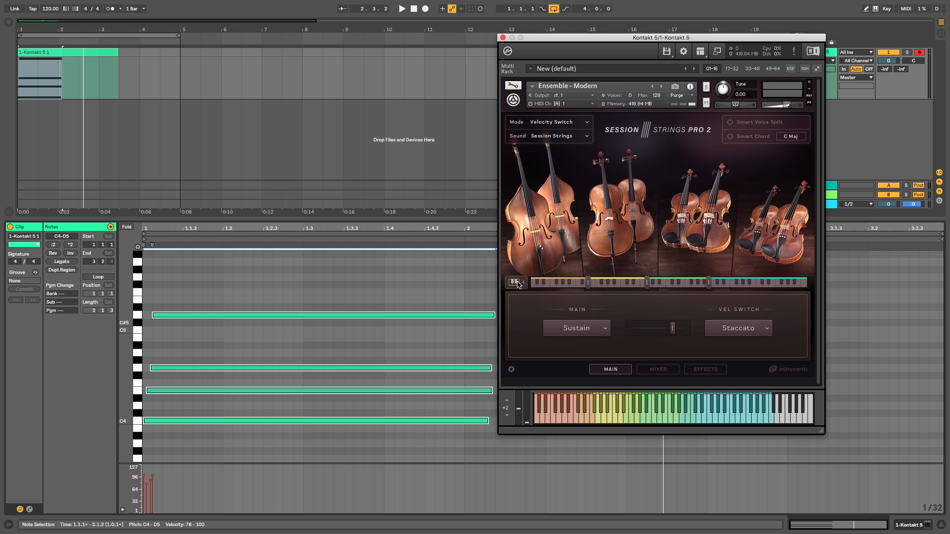
pyautogui.press('space')
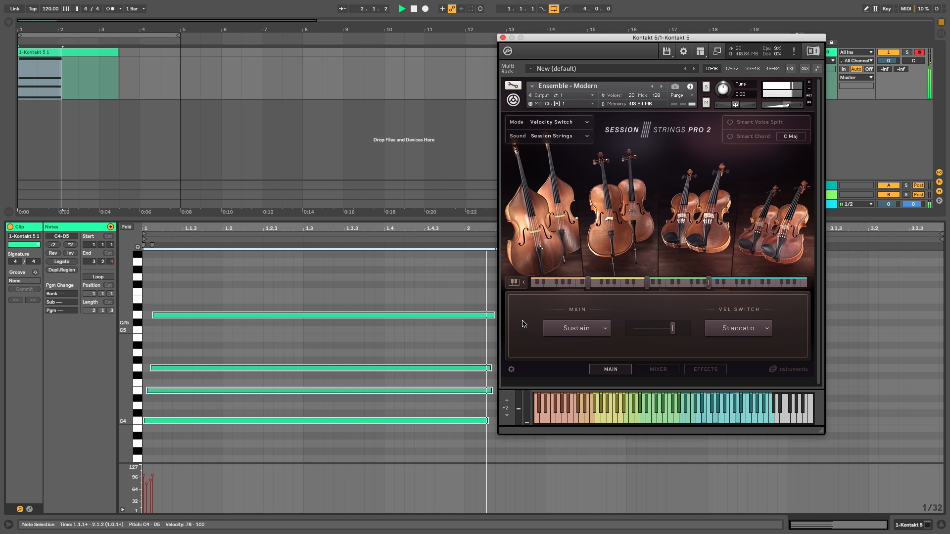
# - Raise the viola–violin and bass–cello split points on the range keyboard, playing the chord clip with the new ranges
pyautogui.press('space')
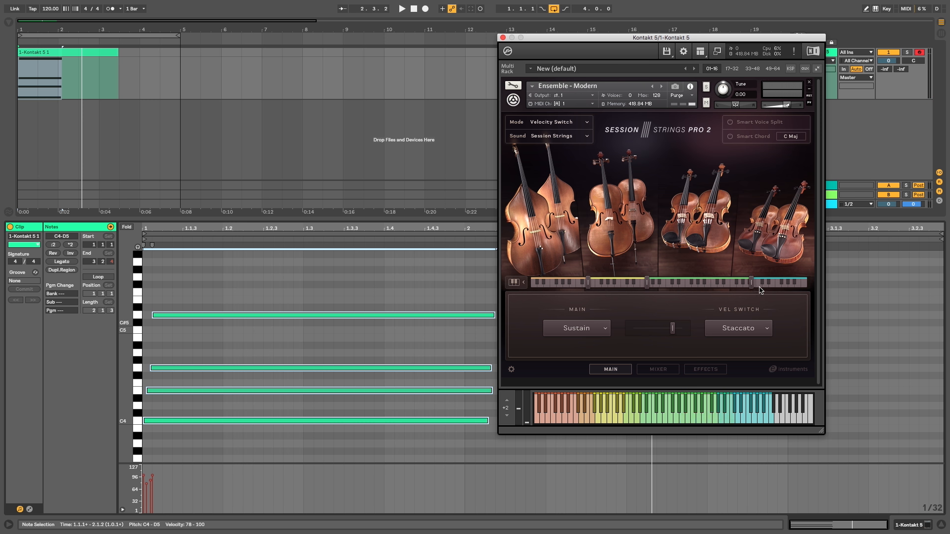
pyautogui.press('space')
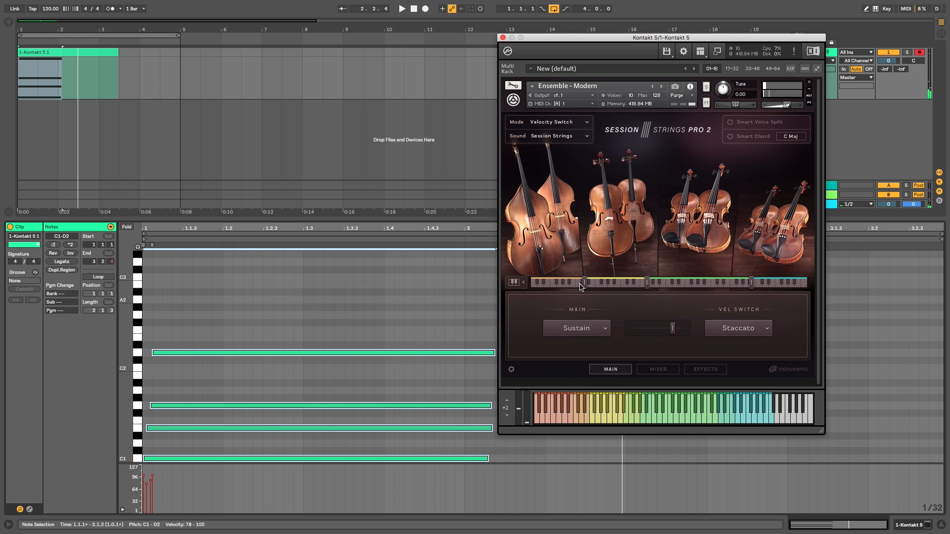
pyautogui.moveTo(581, 287); pyautogui.dragTo(622, 285)
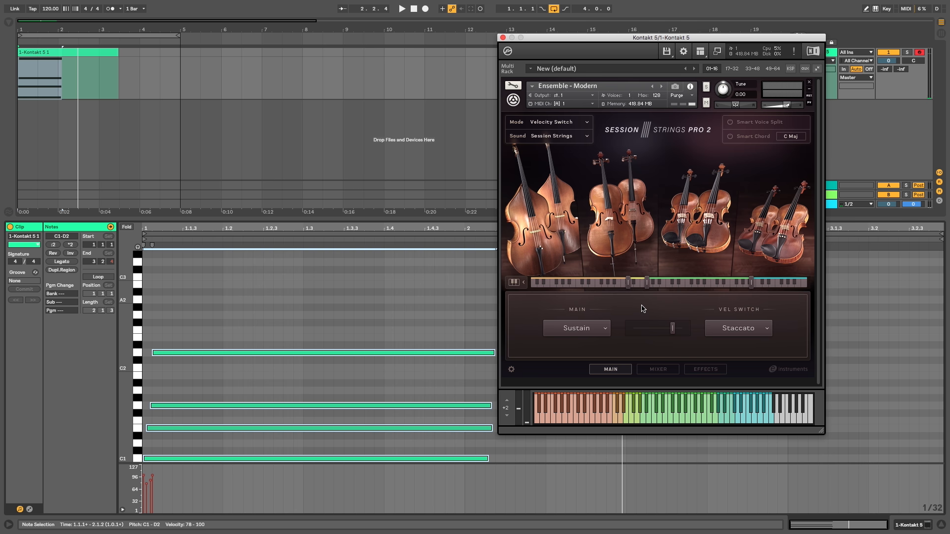
pyautogui.press('space')
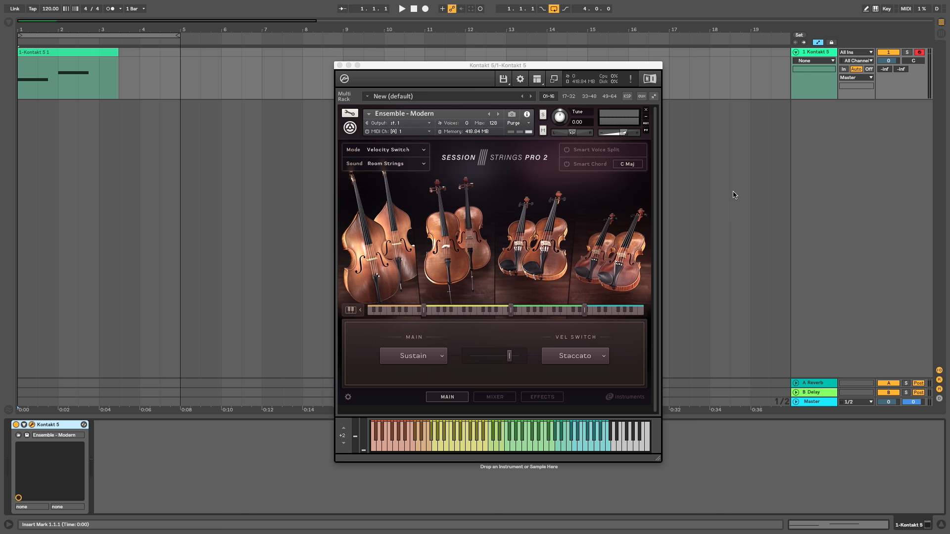
# - Play the single-note clip with the Room Strings sound, enable Smart Chord, and play the clip again
pyautogui.press('space')
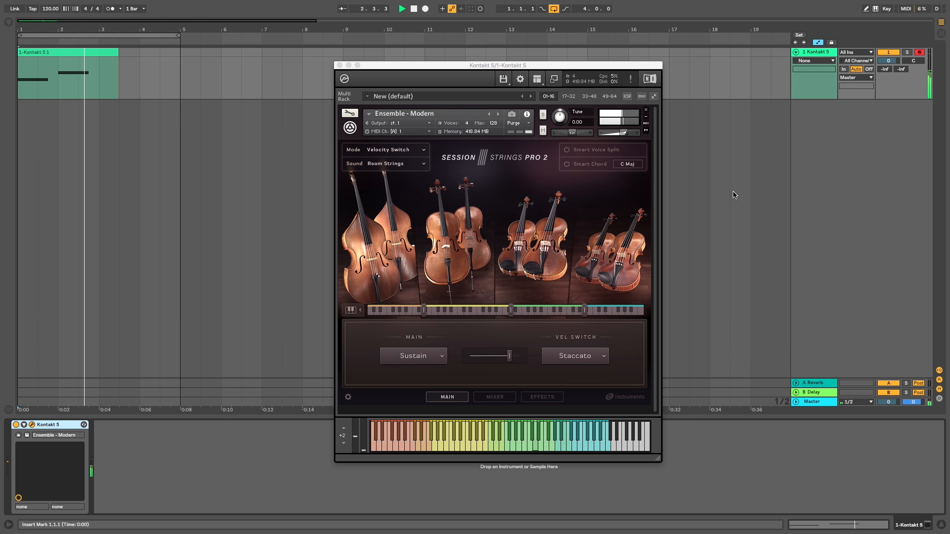
pyautogui.press('space')
pyautogui.click(567, 164)
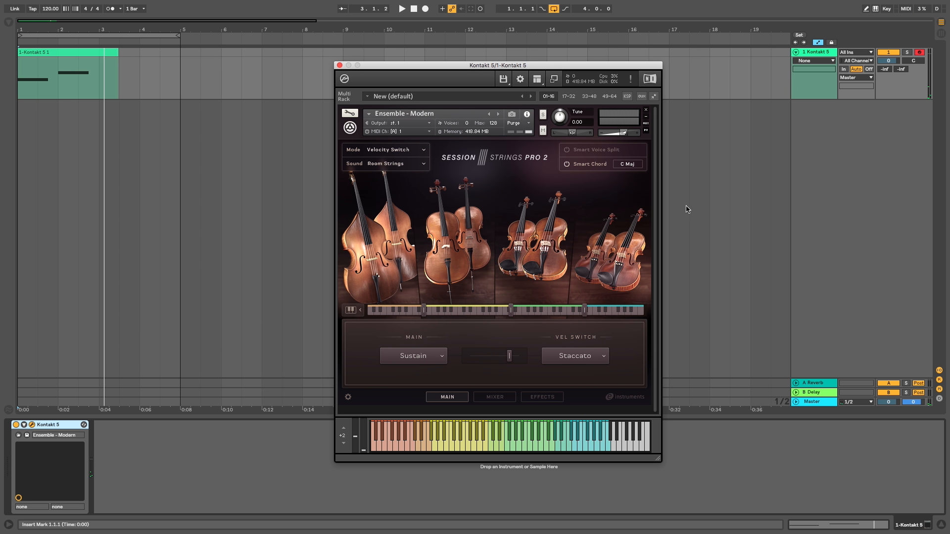
pyautogui.press('space')
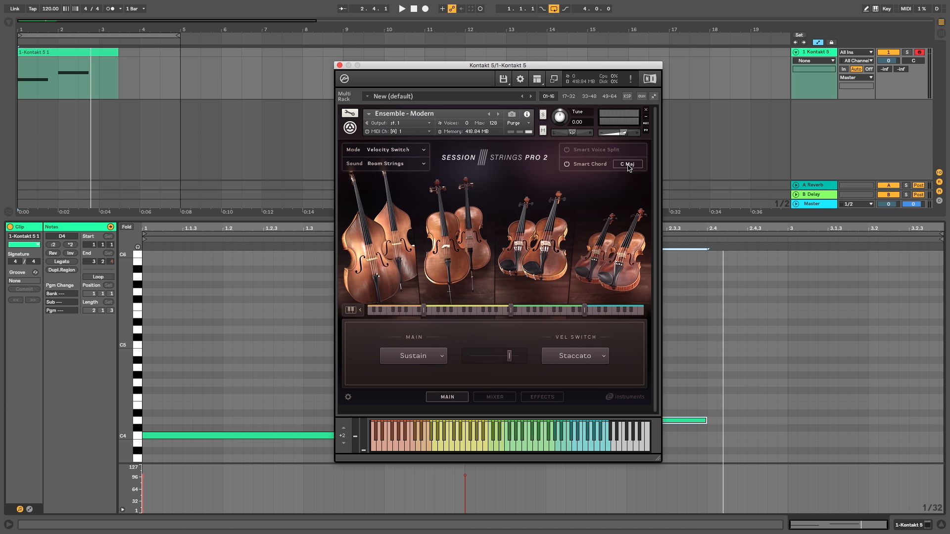
# - Show the Smart Chord settings, set the root to F, and play the clip in F major
pyautogui.click(628, 165)
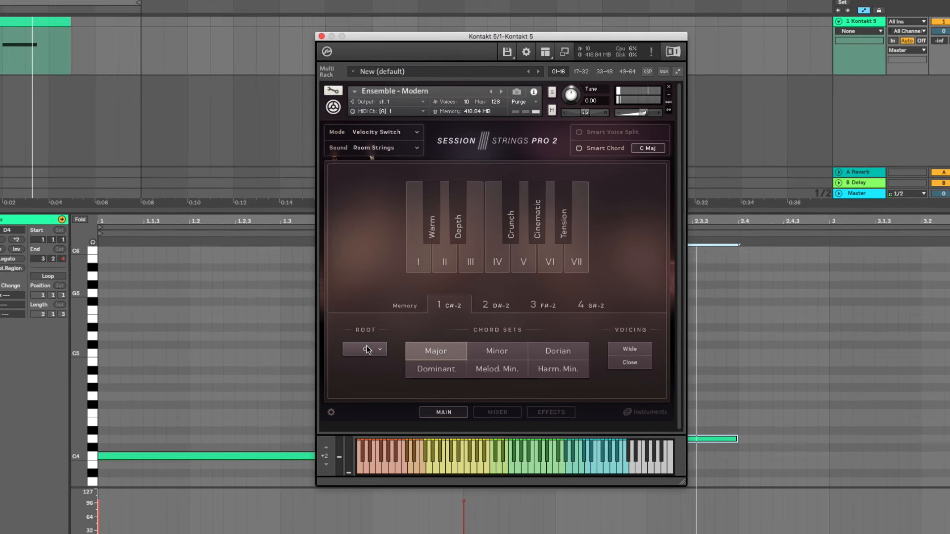
pyautogui.click(280, 400)
pyautogui.click(377, 396)
pyautogui.press('space')
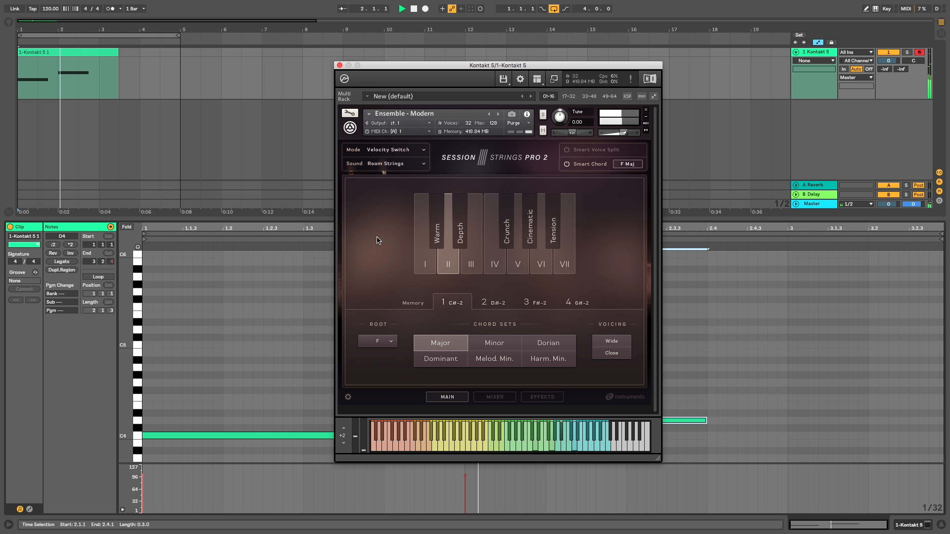
# - Set the Smart Chord chord set to Minor and the voicing to Wide, playing the clip with each change
pyautogui.press('space')
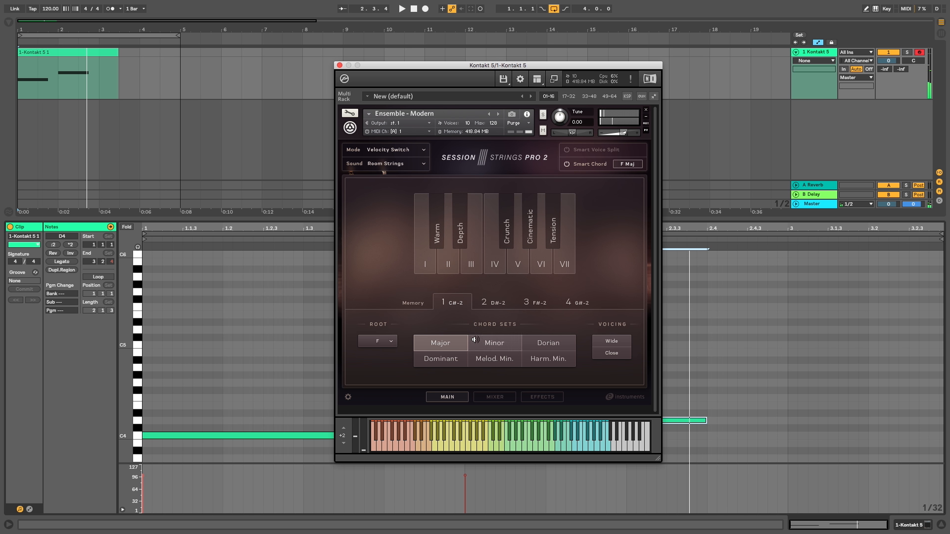
pyautogui.click(494, 342)
pyautogui.press('space')
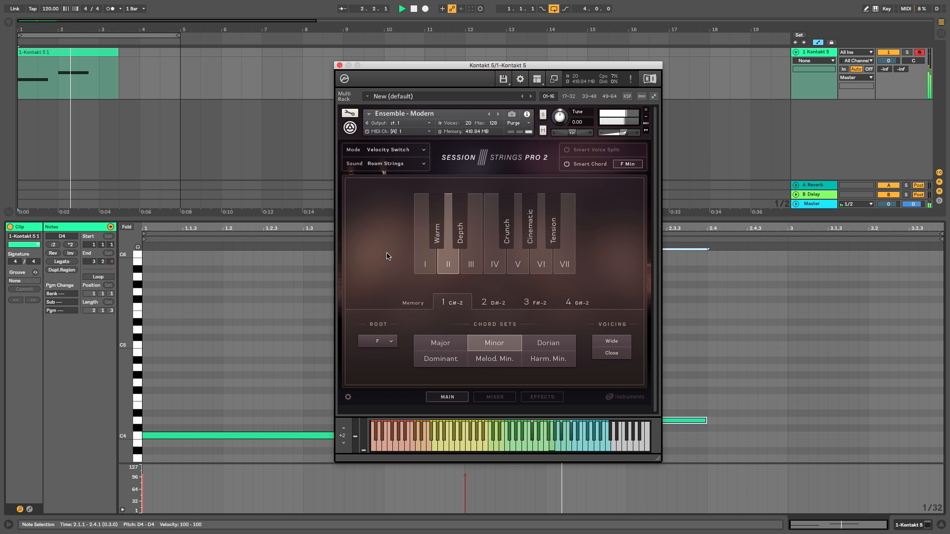
pyautogui.click(608, 341)
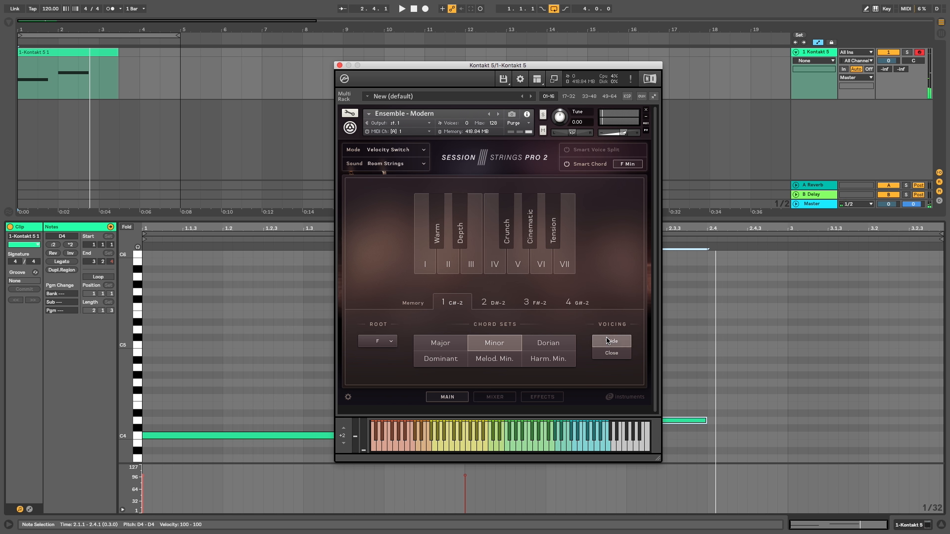
pyautogui.press('space')
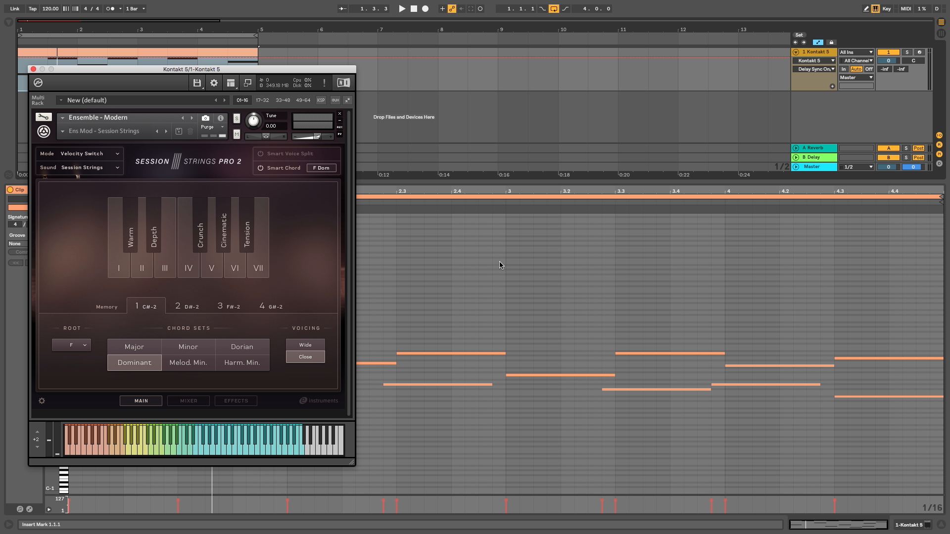
# - Play the Session Strings clip with the F Dominant chord set and Close voicing, then with Smart Voice Split enabled
pyautogui.press('space')
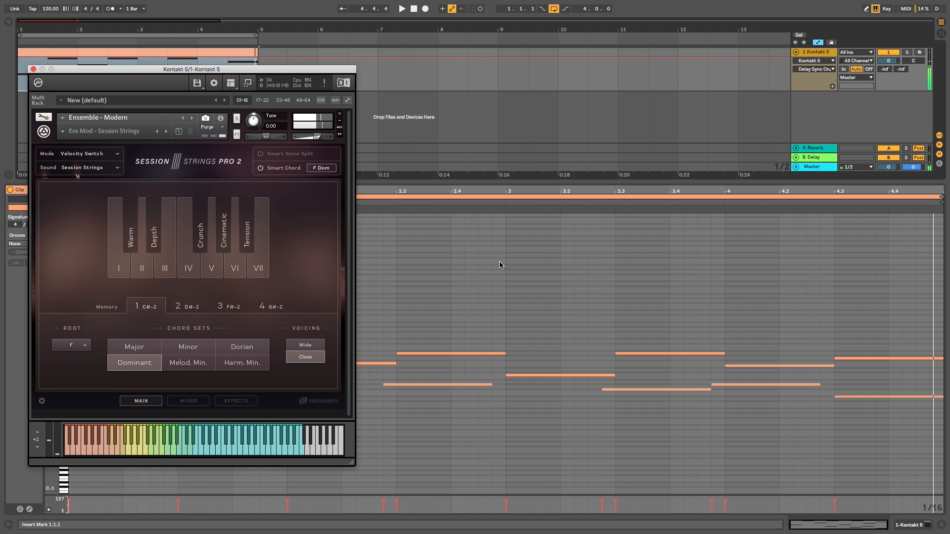
pyautogui.click(260, 155)
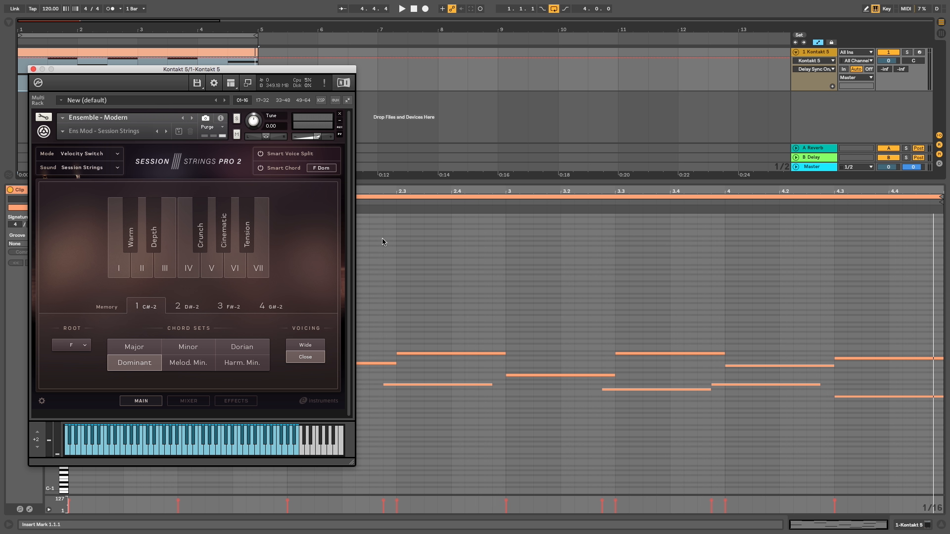
pyautogui.press('space')
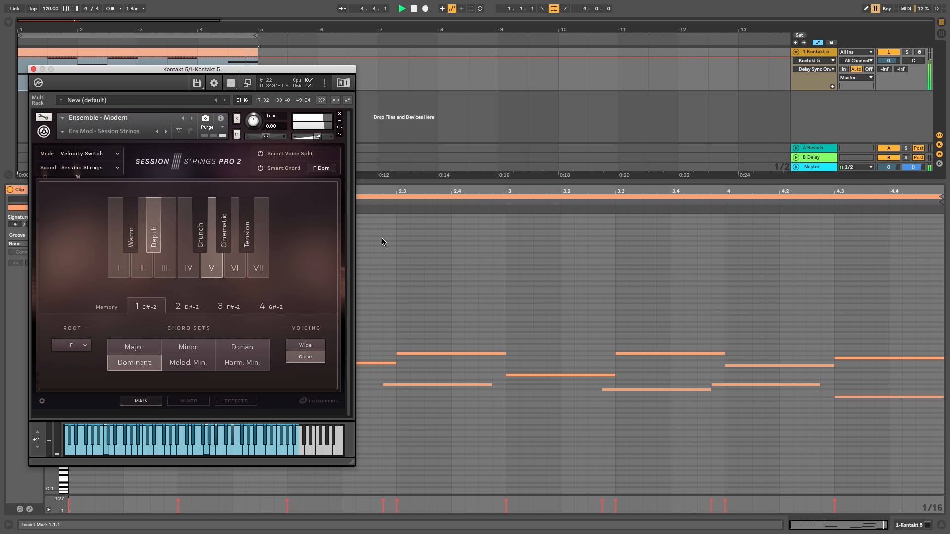
pyautogui.press('space')
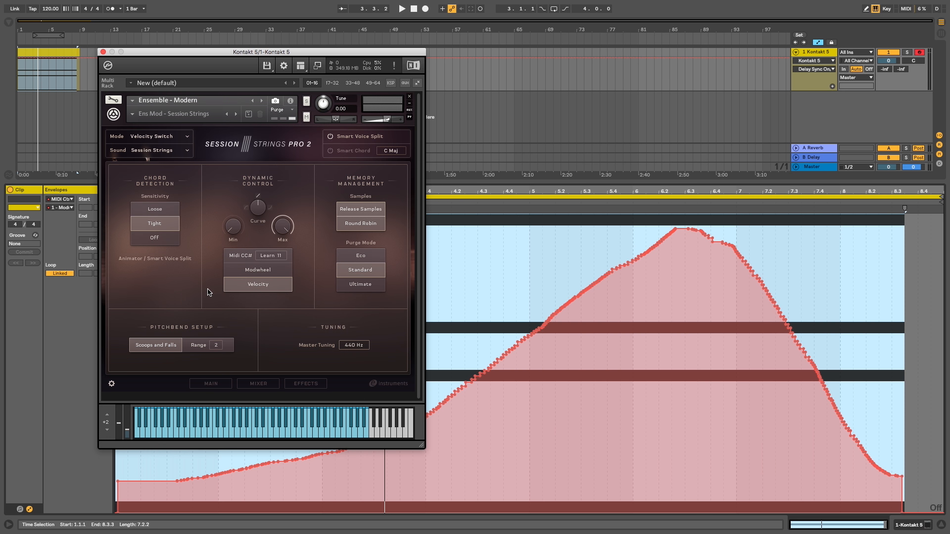
# - Set Dynamic Control to Modwheel and play the clip with its modulation wheel envelope
pyautogui.click(244, 271)
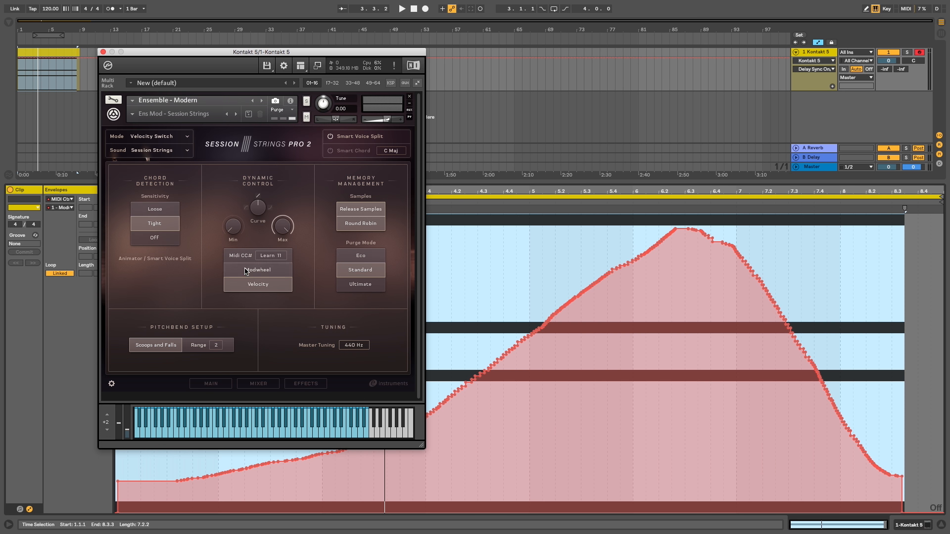
pyautogui.press('space')
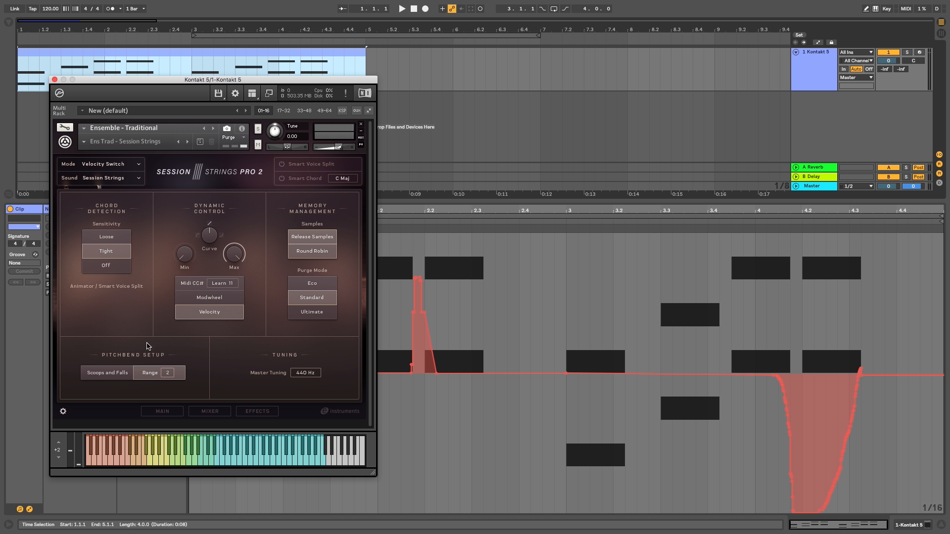
# - Set the Ensemble - Traditional instrument's Pitchbend Setup to Scoops and Falls
pyautogui.click(119, 373)
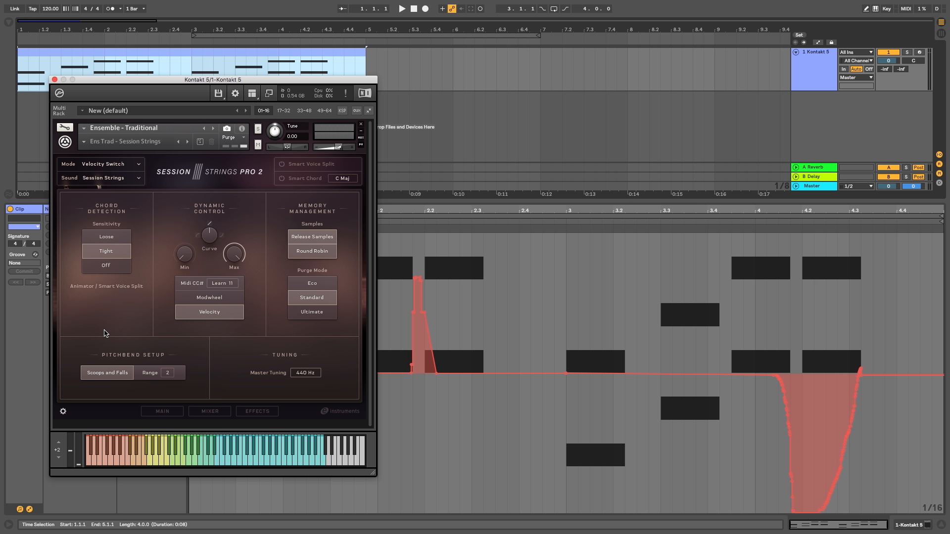